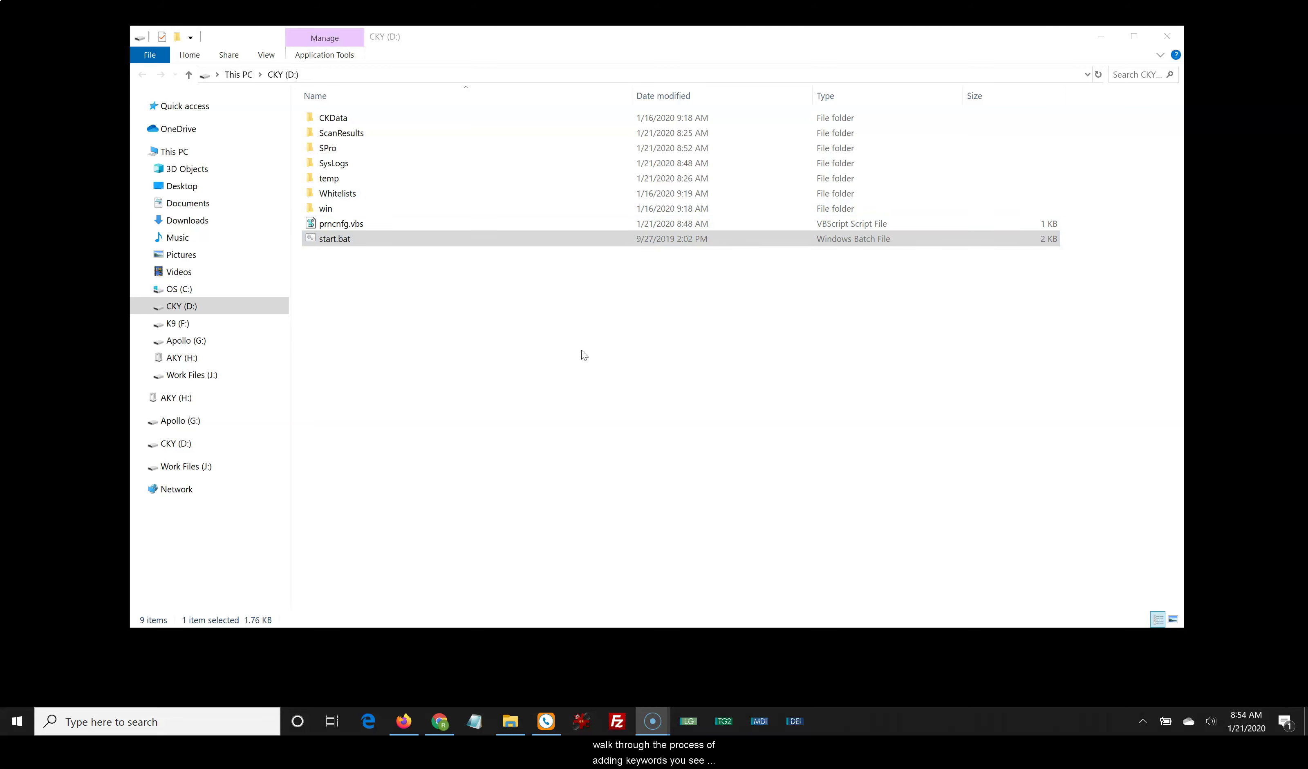
# Launch the investigator via start.bat and target only the K9 (F:) partition, excluding the other drives.
pyautogui.click(316, 242)
pyautogui.doubleClick(316, 242)
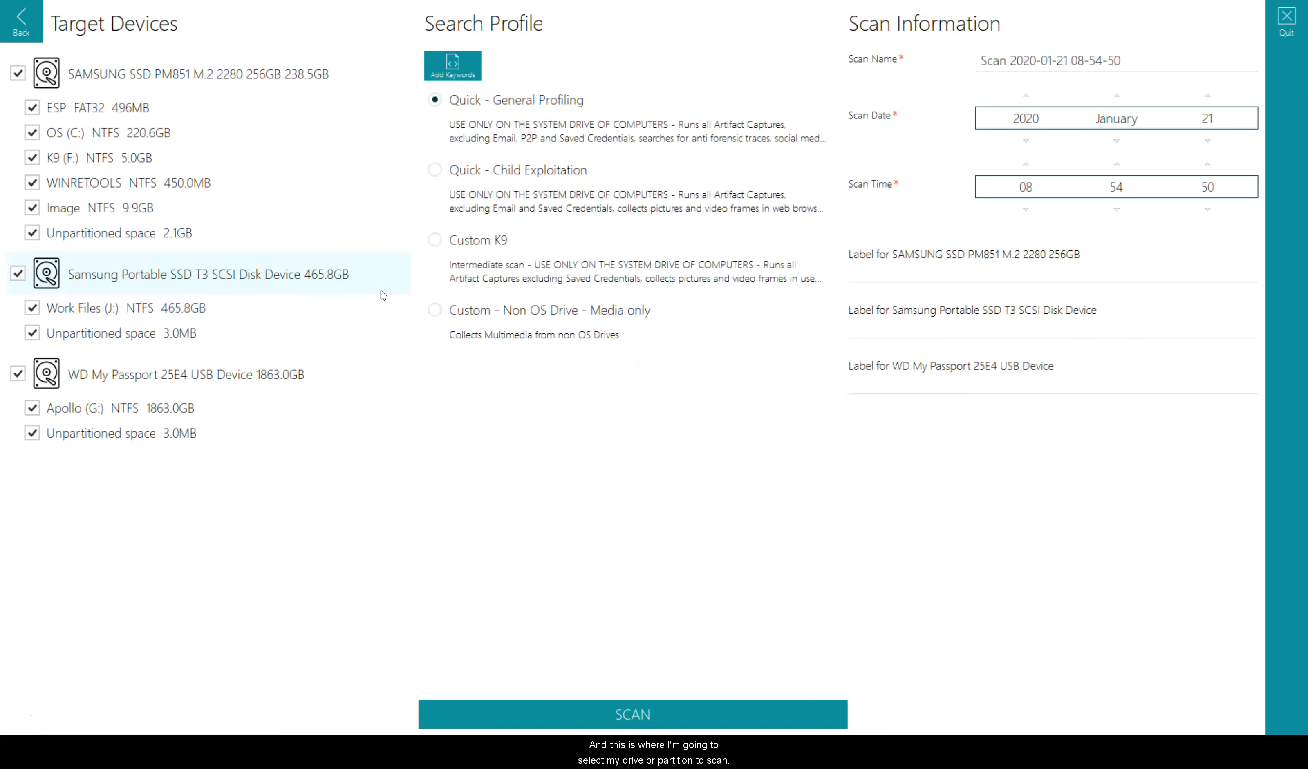
pyautogui.click(17, 73)
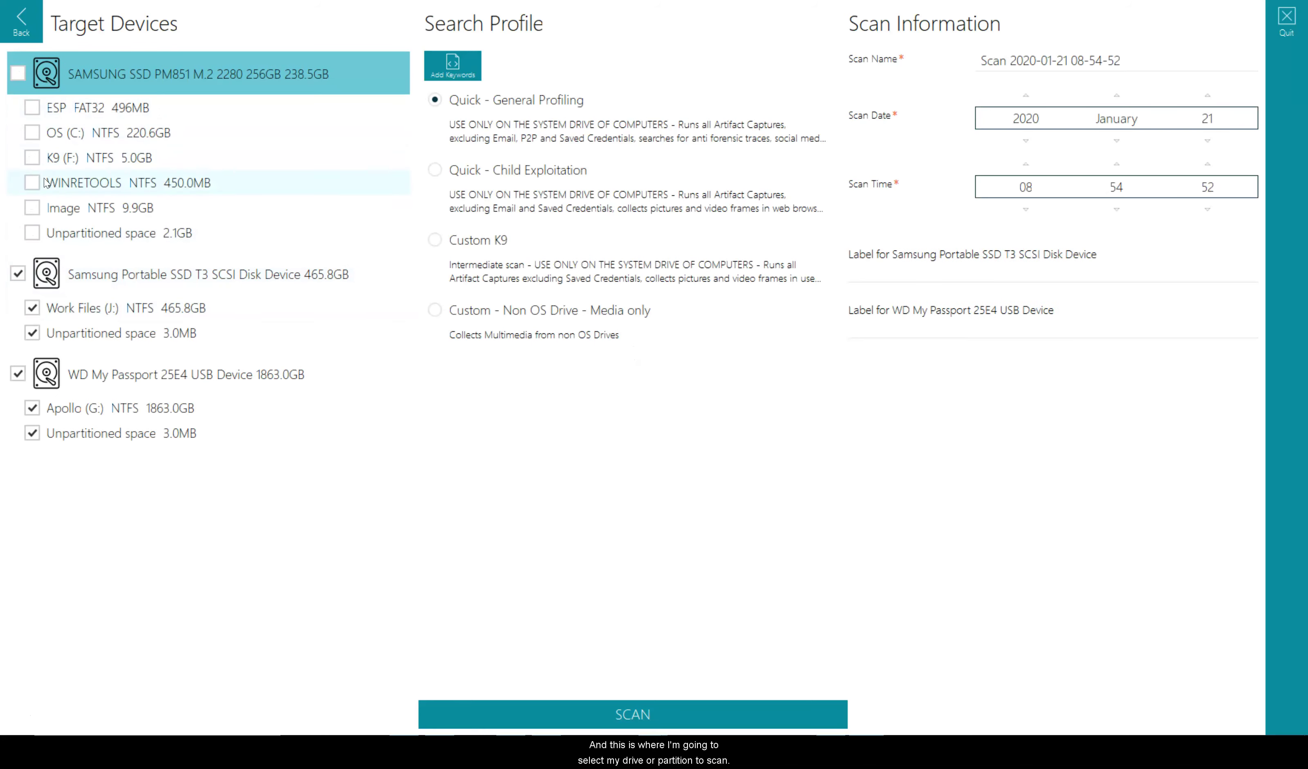
pyautogui.click(17, 273)
pyautogui.click(29, 372)
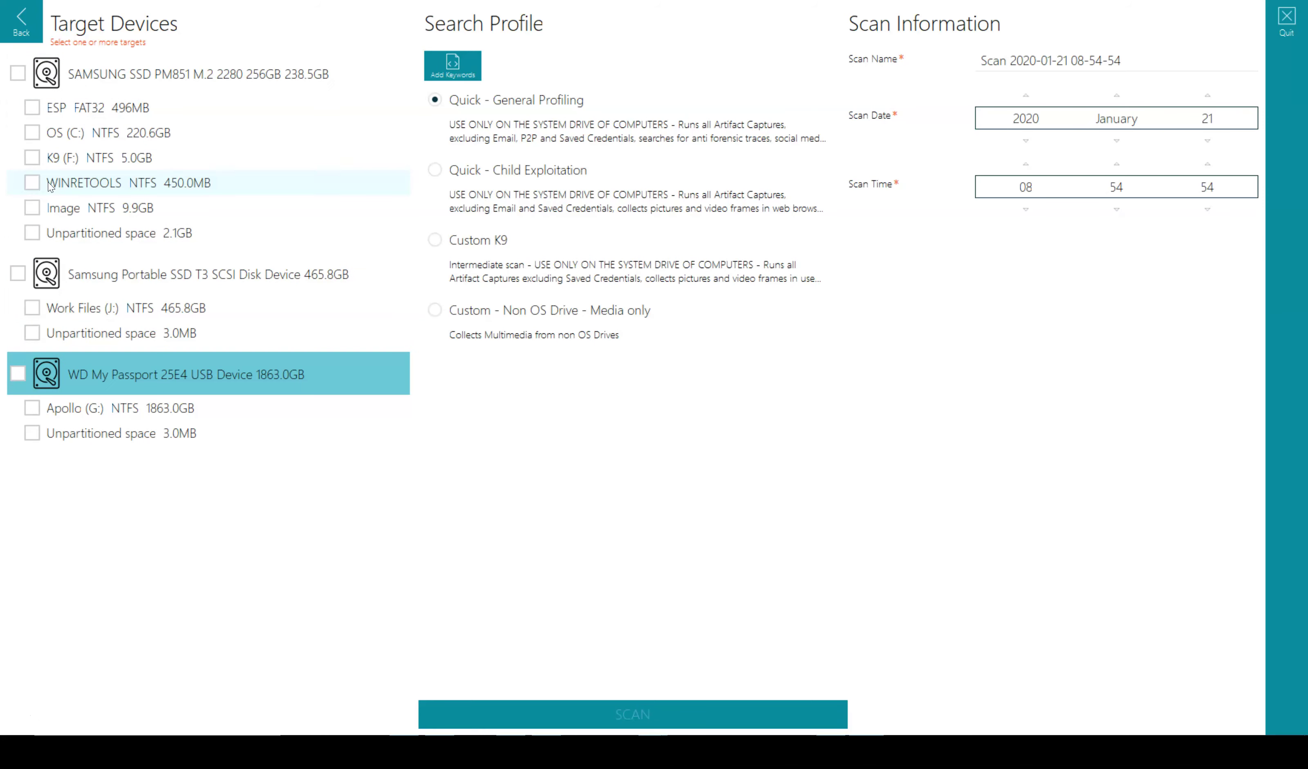
pyautogui.click(55, 158)
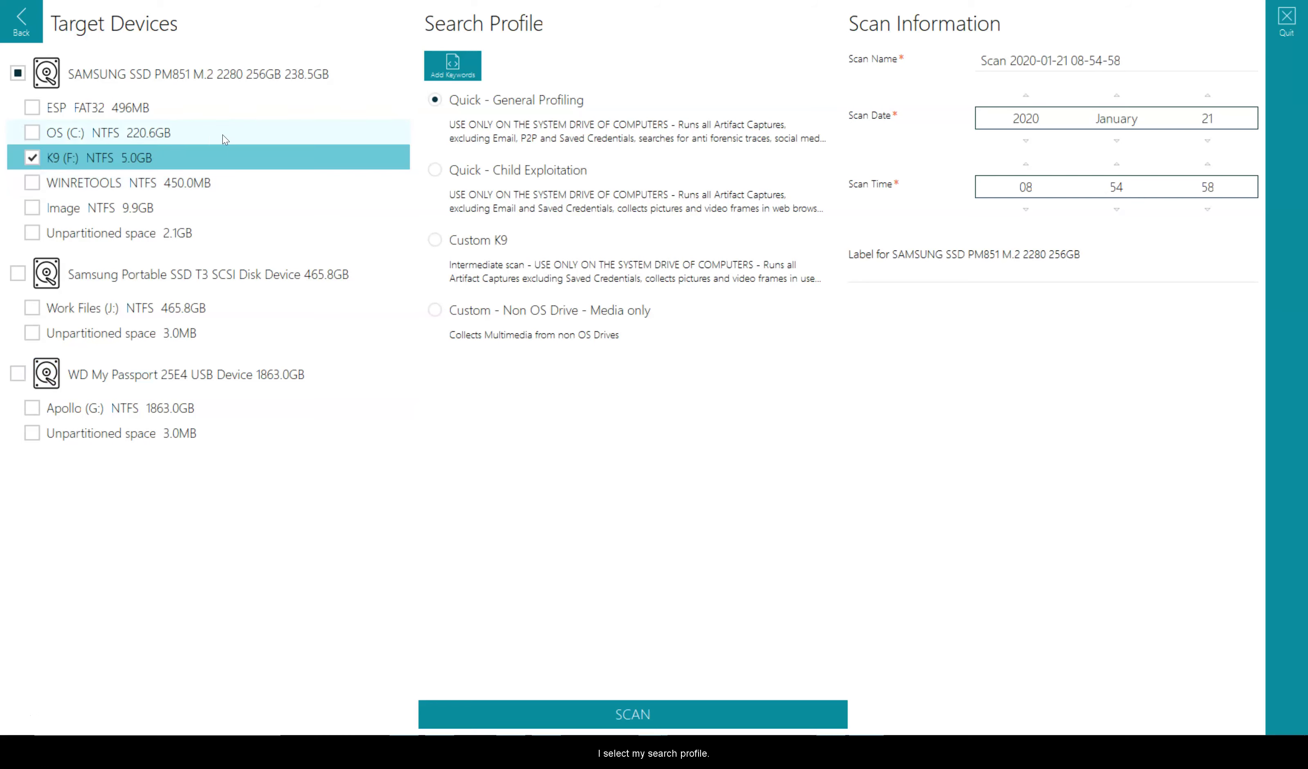
# Choose the Custom K9 search profile and name the scan 'Canine with Keywords added'.
pyautogui.click(462, 242)
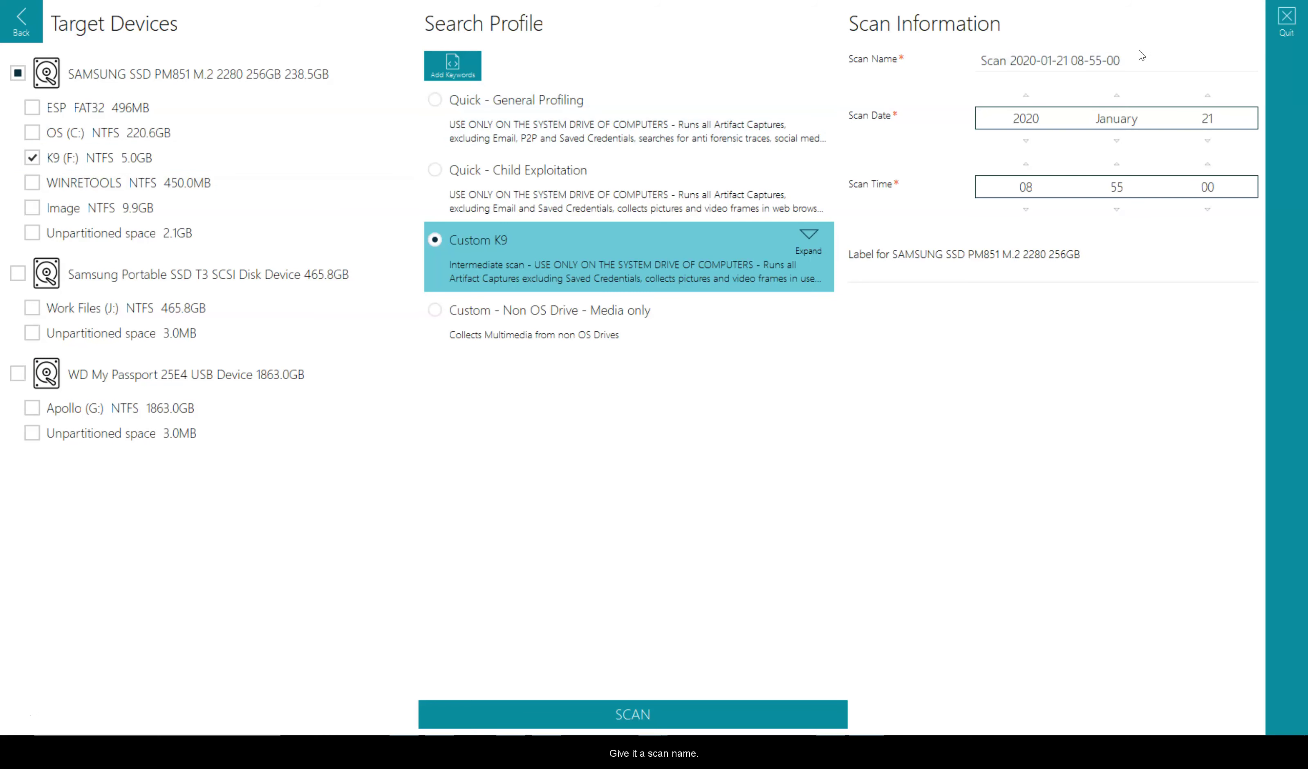
pyautogui.moveTo(1085, 59); pyautogui.dragTo(954, 69)
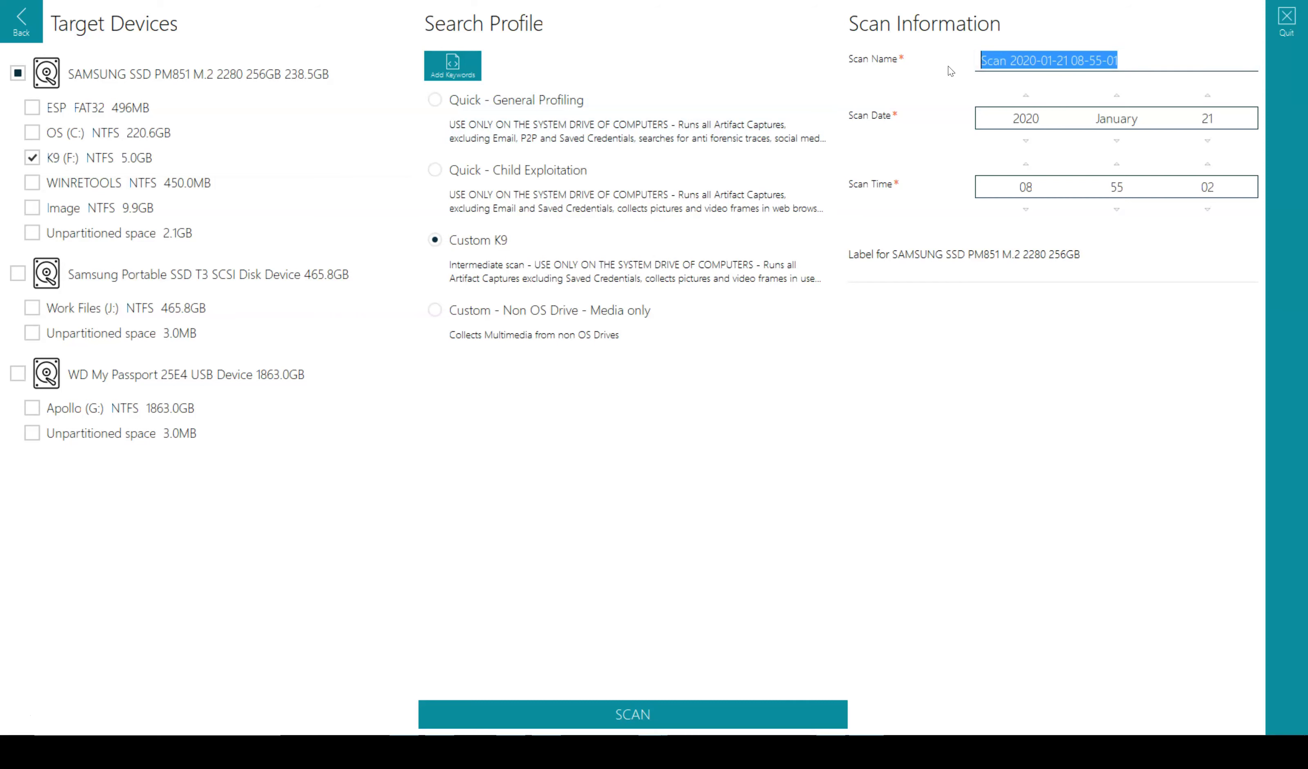
pyautogui.write('Canine ')
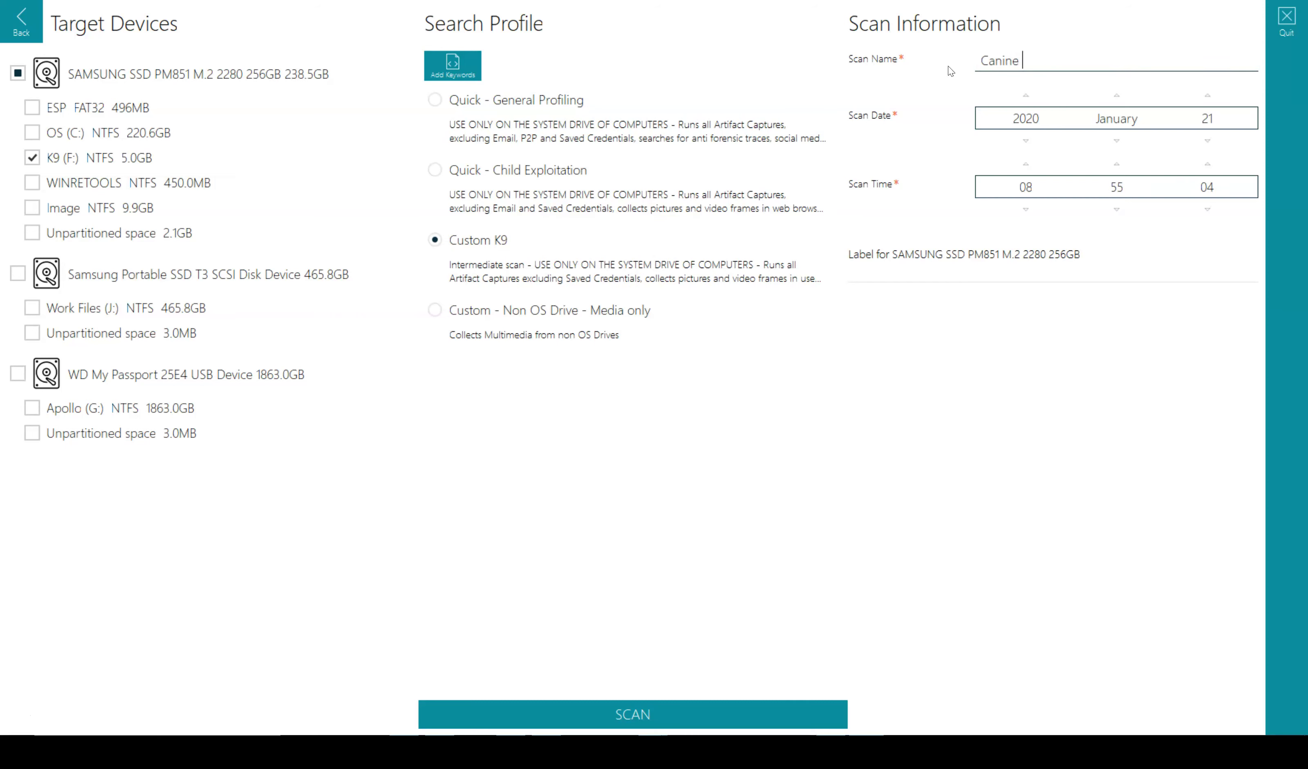
pyautogui.write('with Keywords added')
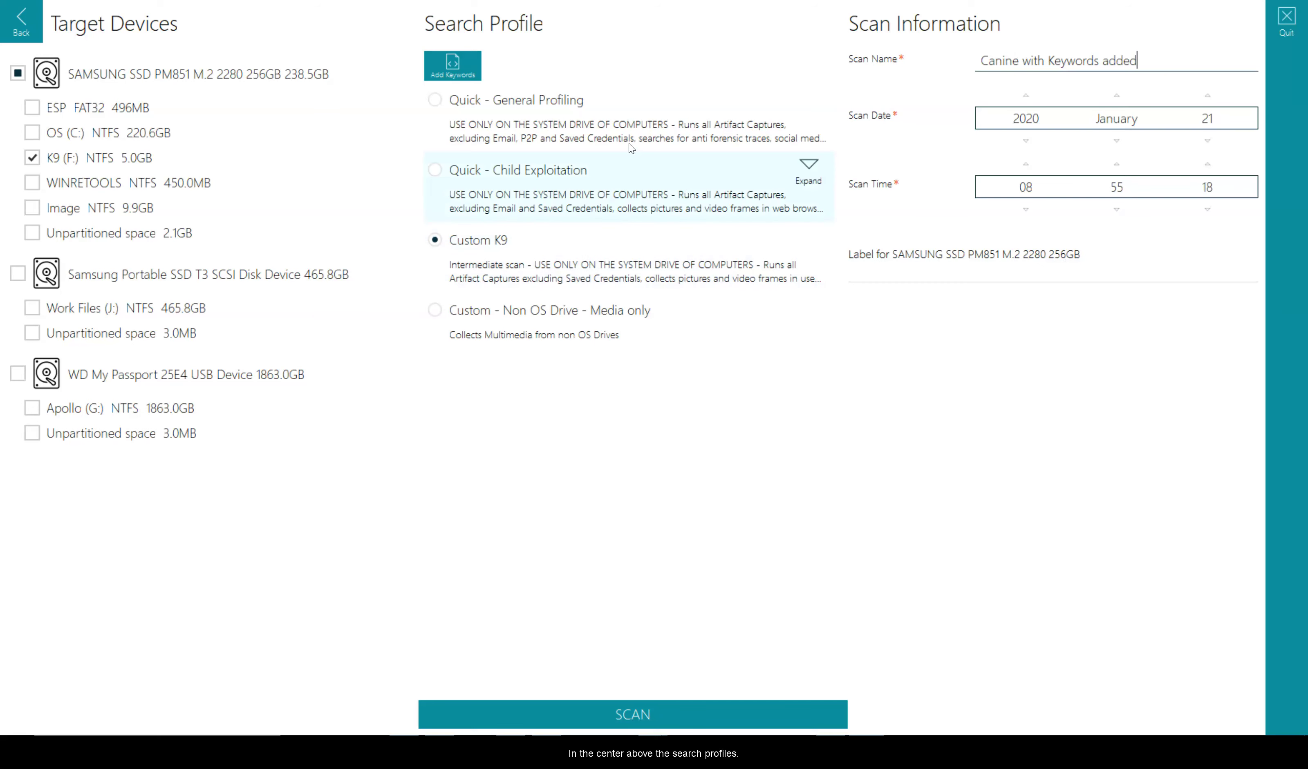
# Start a New Keyword Search Capture for custom on-scene keywords.
pyautogui.click(436, 61)
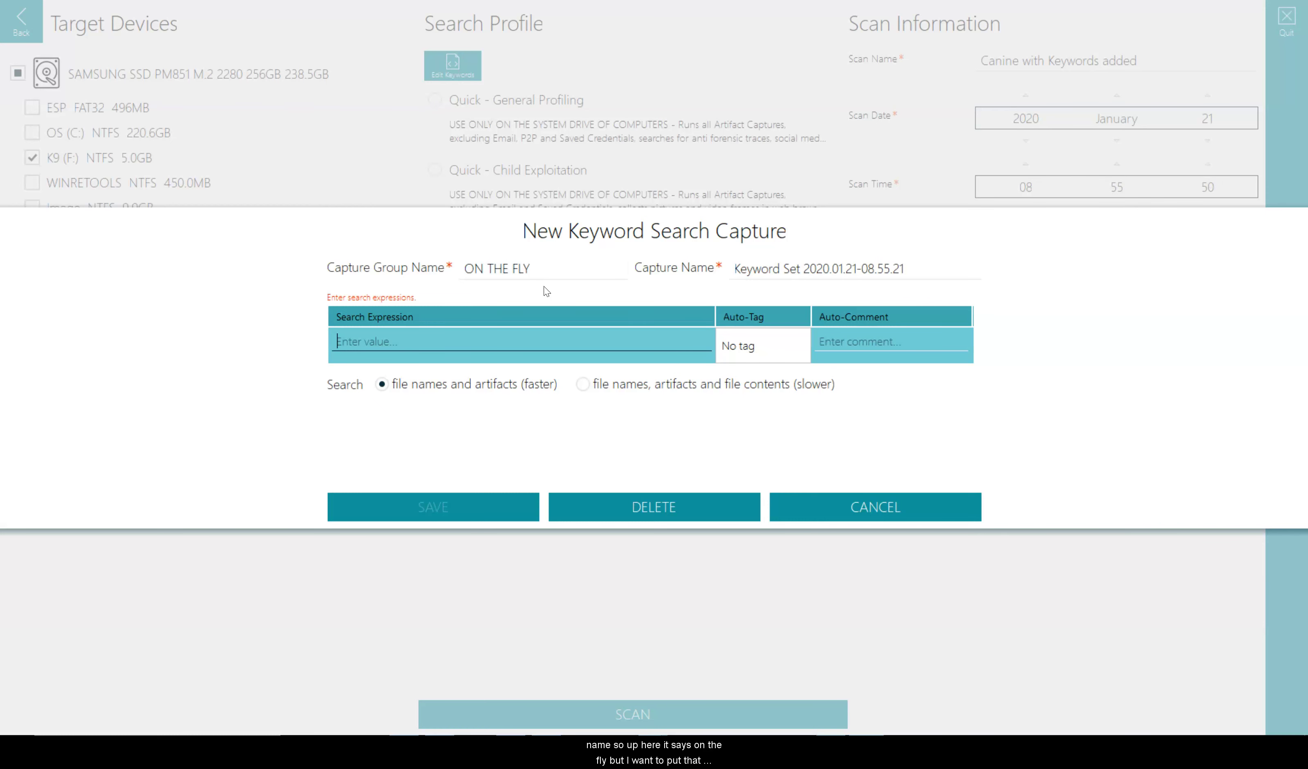
# Name the capture group 'Keywords' and the capture 'Added Keywords on scene'.
pyautogui.moveTo(549, 272); pyautogui.dragTo(443, 276)
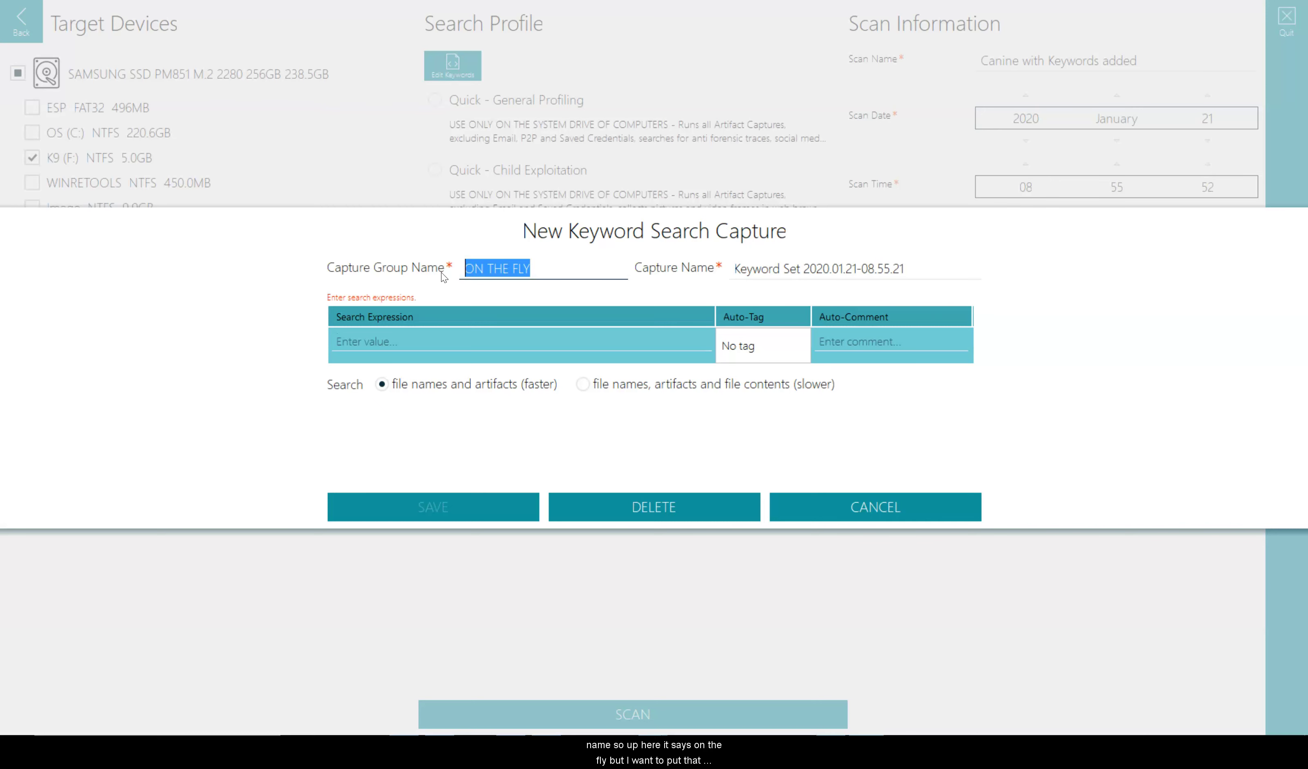
pyautogui.write('Keyword')
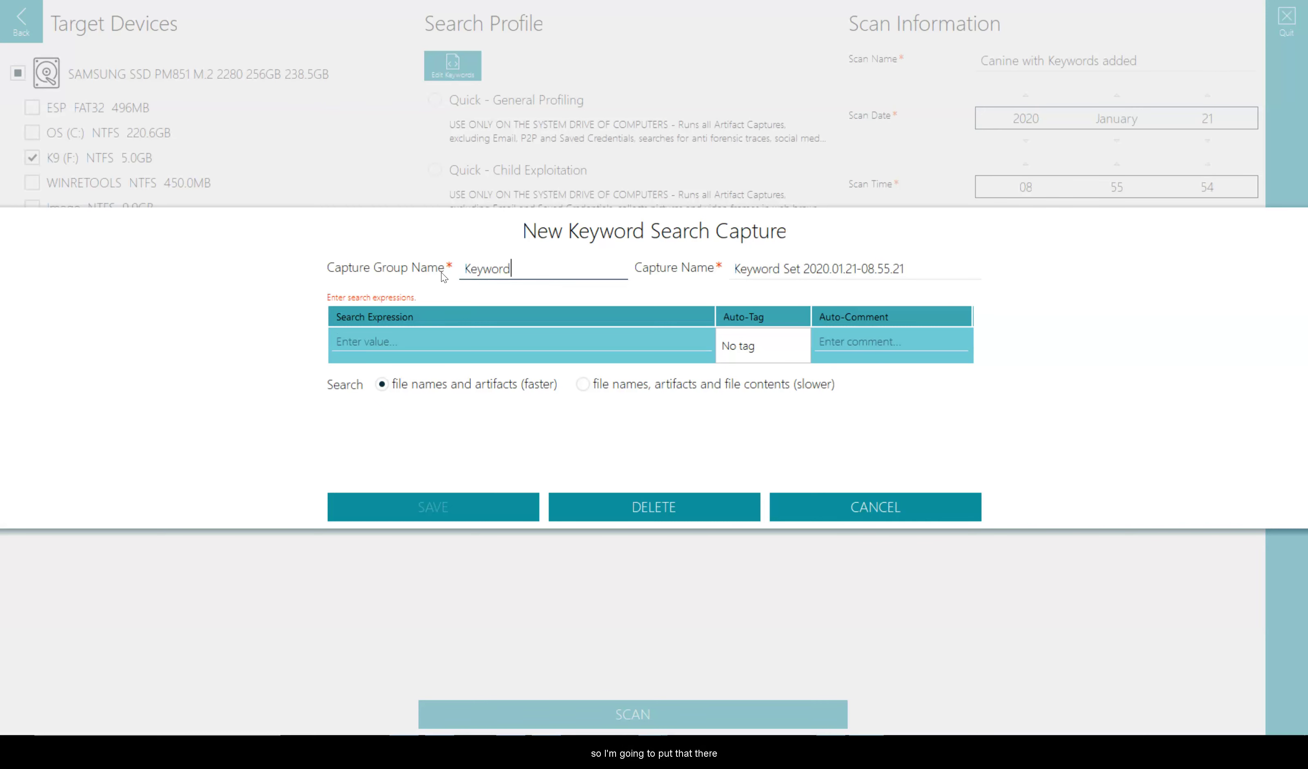
pyautogui.write('s')
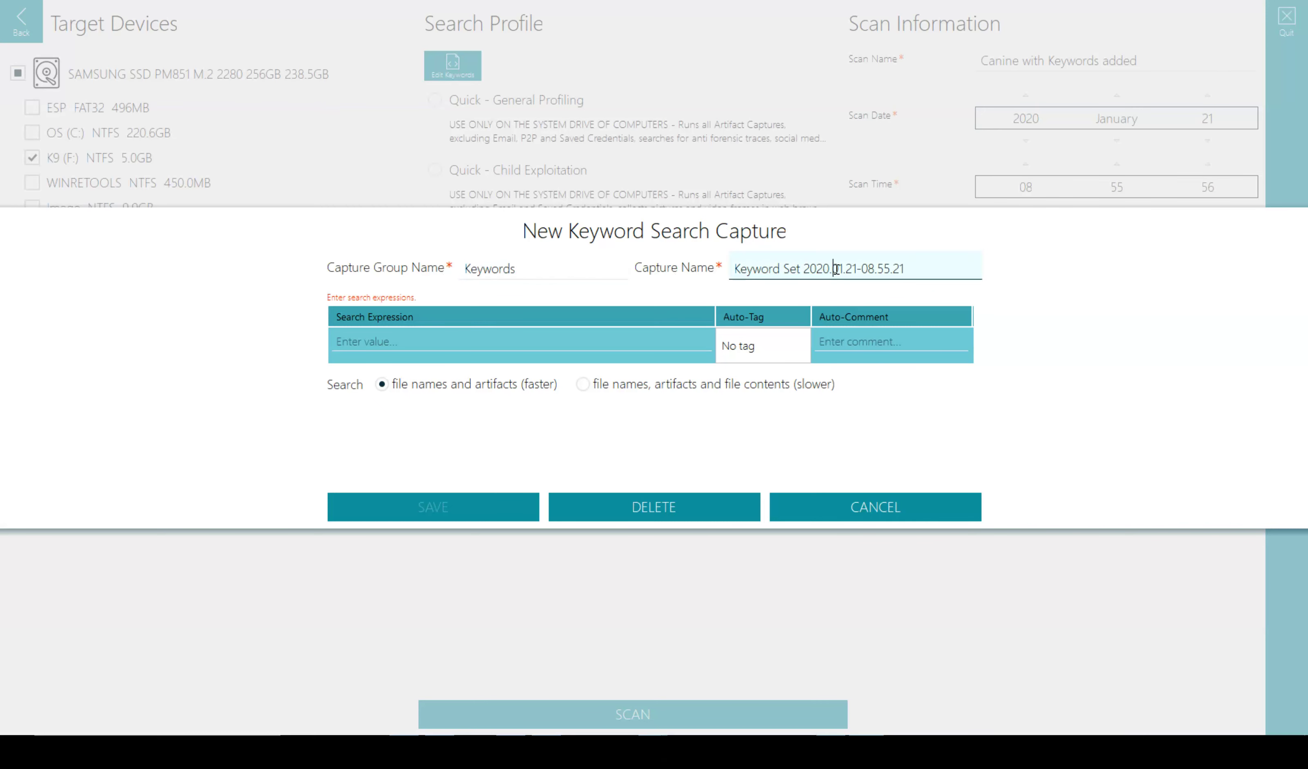
pyautogui.tripleClick(836, 269)
pyautogui.write('A')
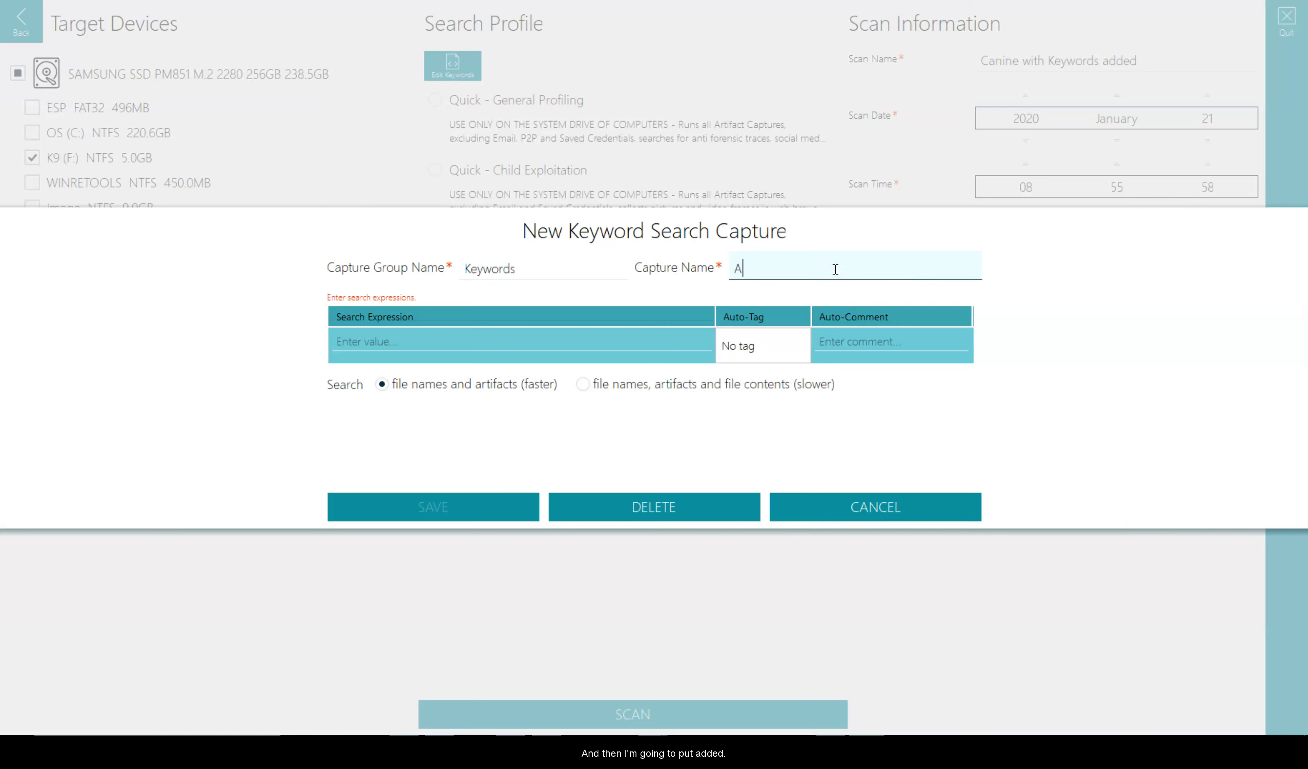
pyautogui.write('dded Keywo')
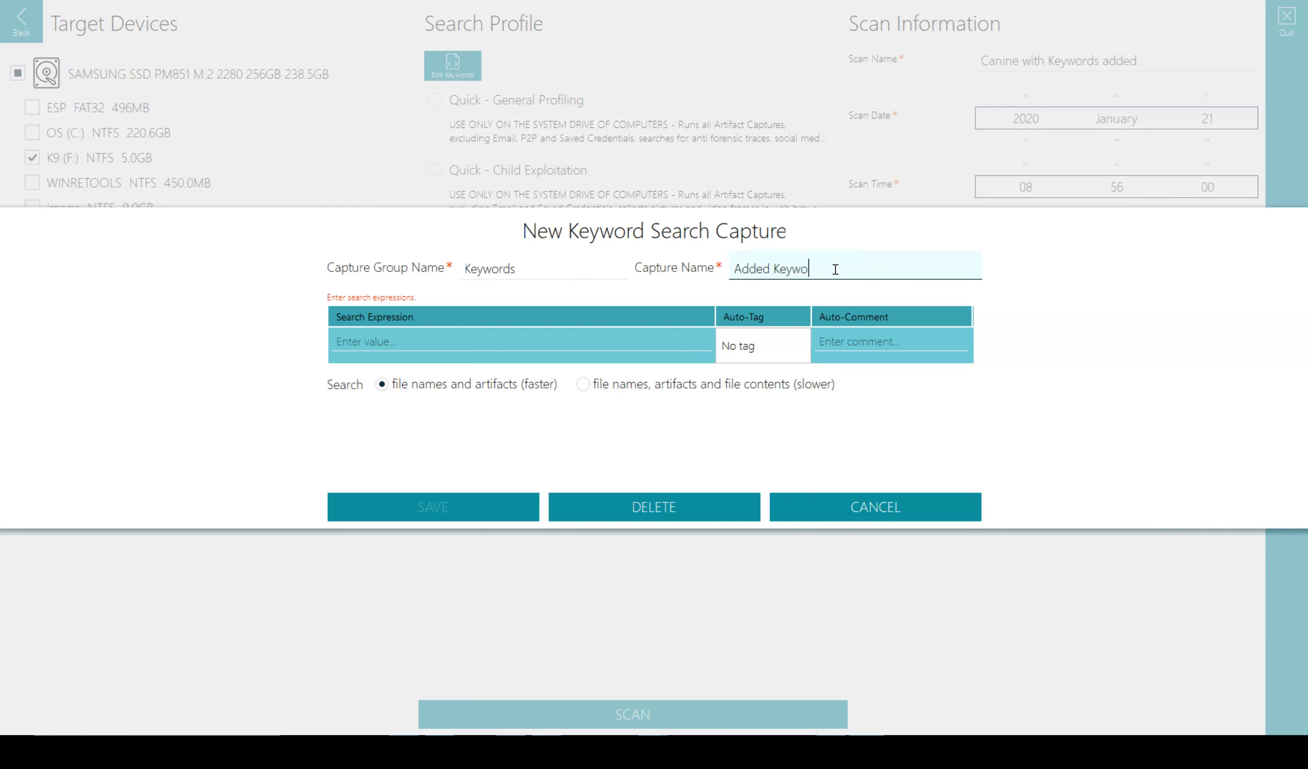
pyautogui.write('rds on scene')
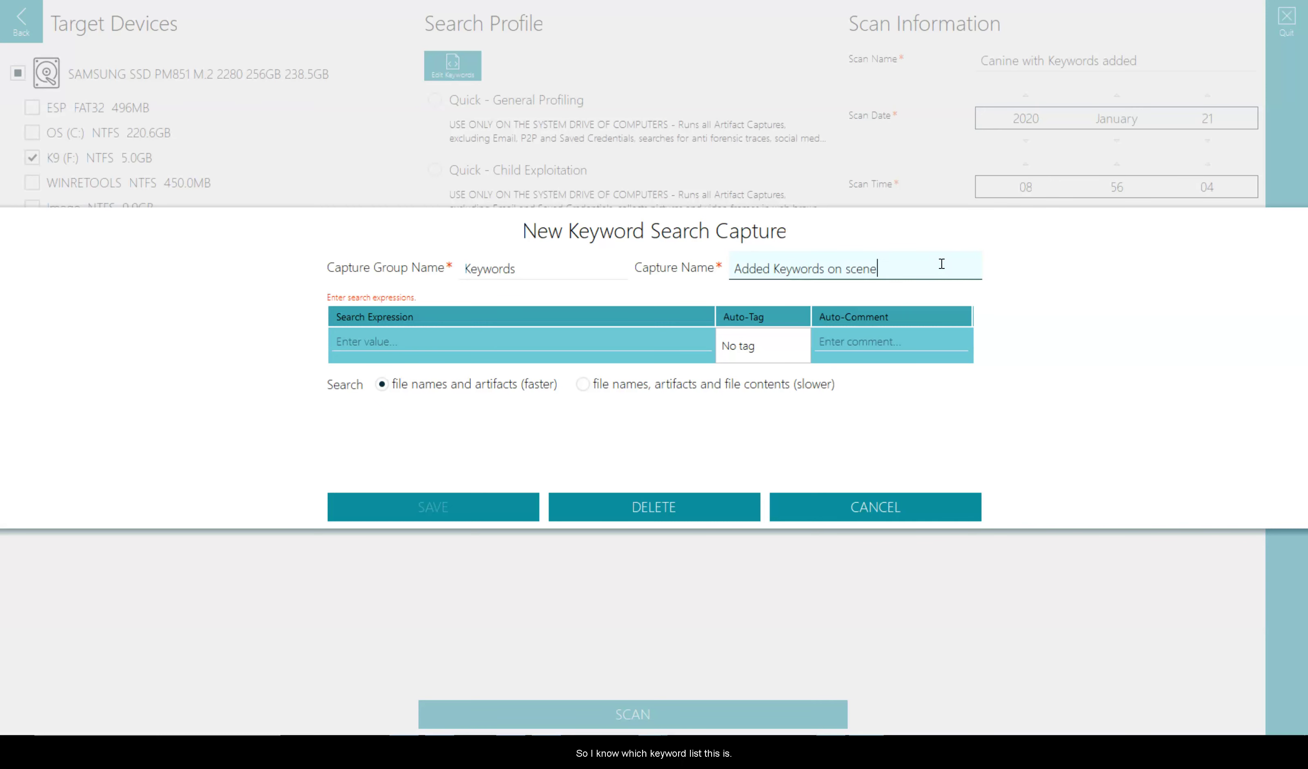
# Enter the search expressions Poodle, collie and shepard in separate rows.
pyautogui.click(391, 343)
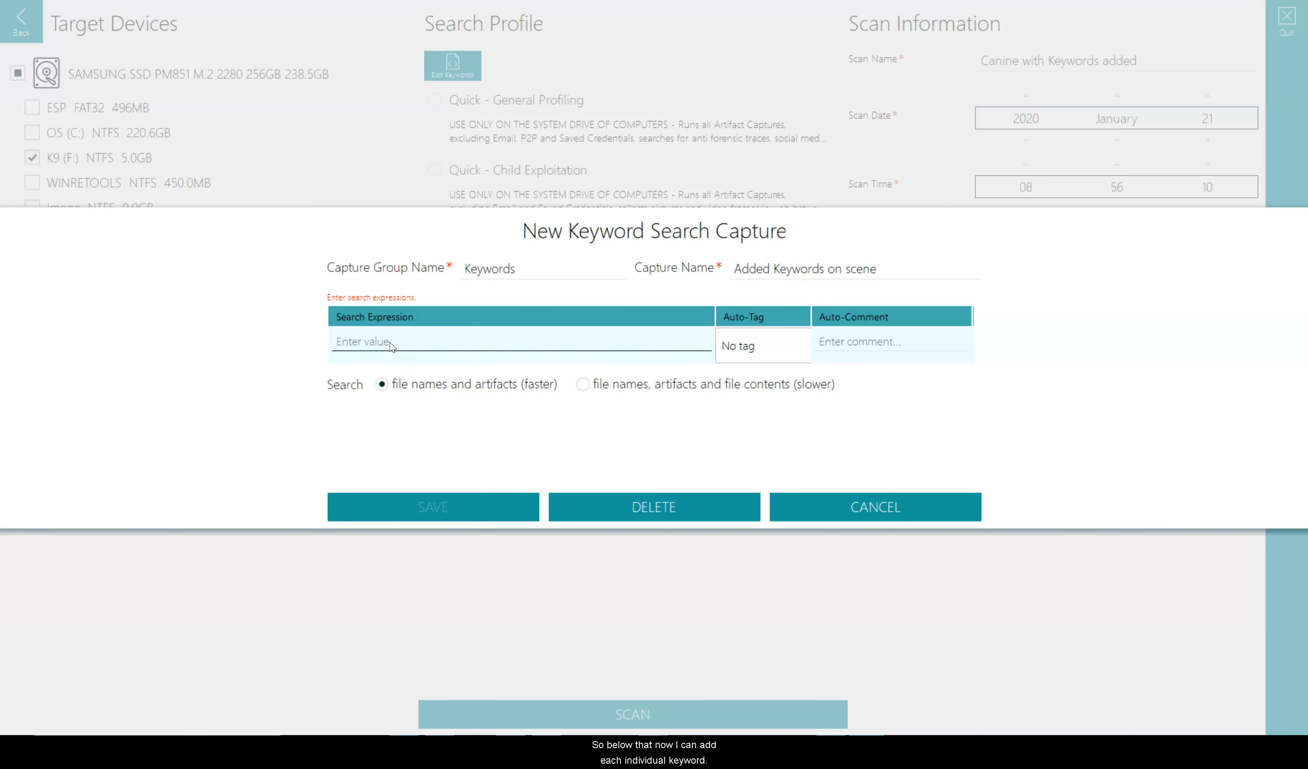
pyautogui.write('Poodle')
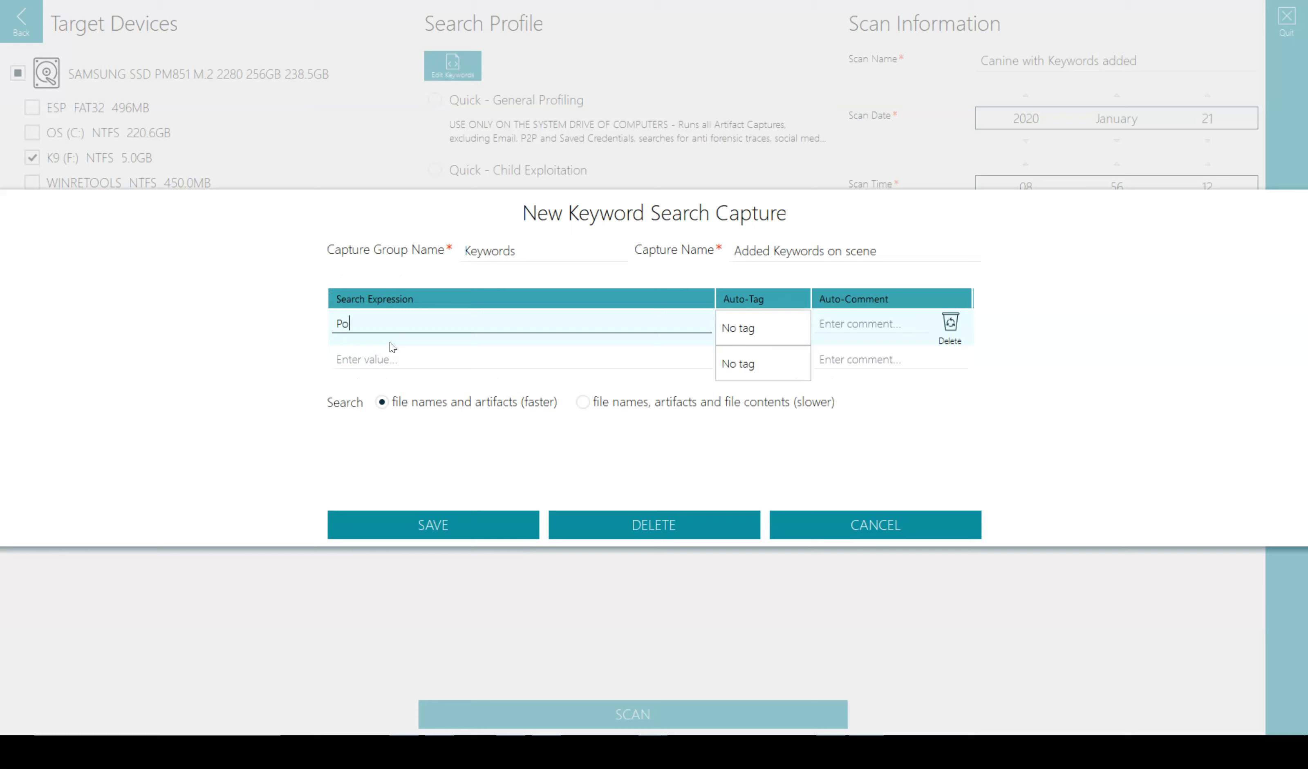
pyautogui.click(388, 363)
pyautogui.write('co')
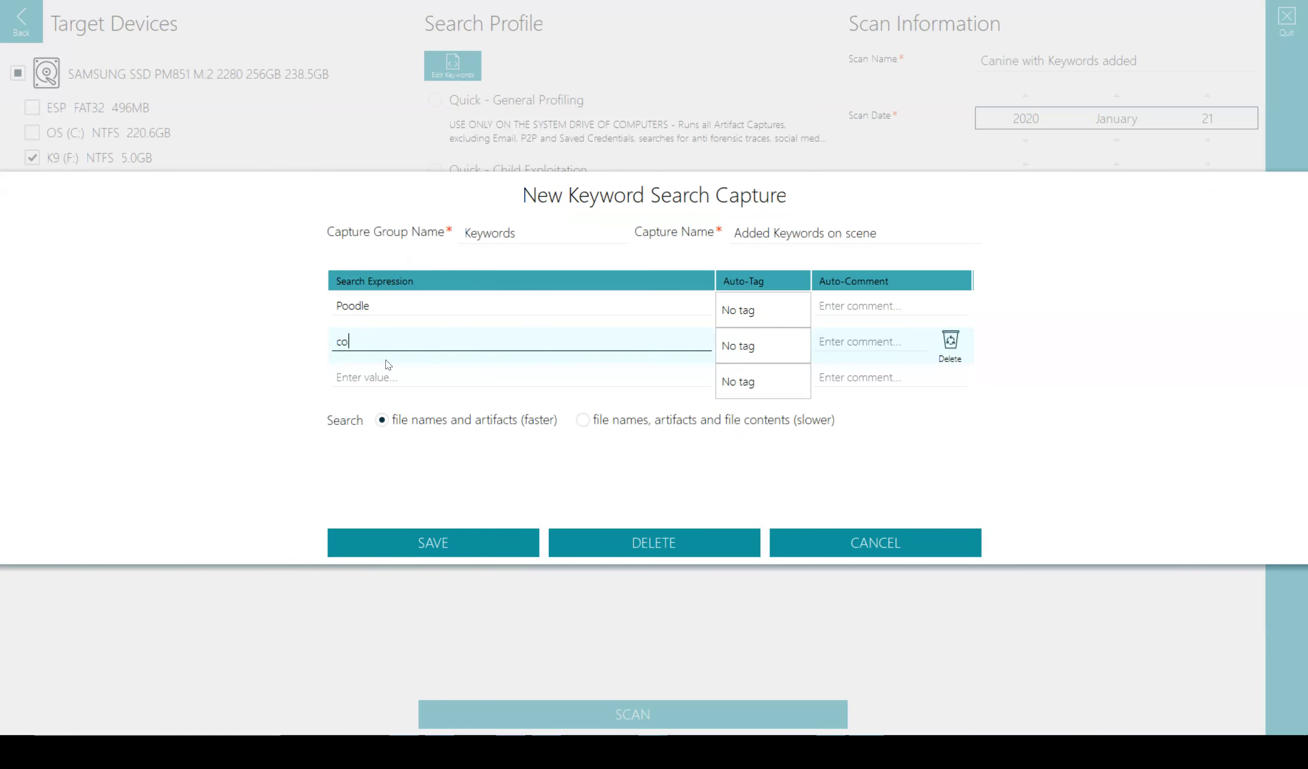
pyautogui.write('llie')
pyautogui.click(379, 380)
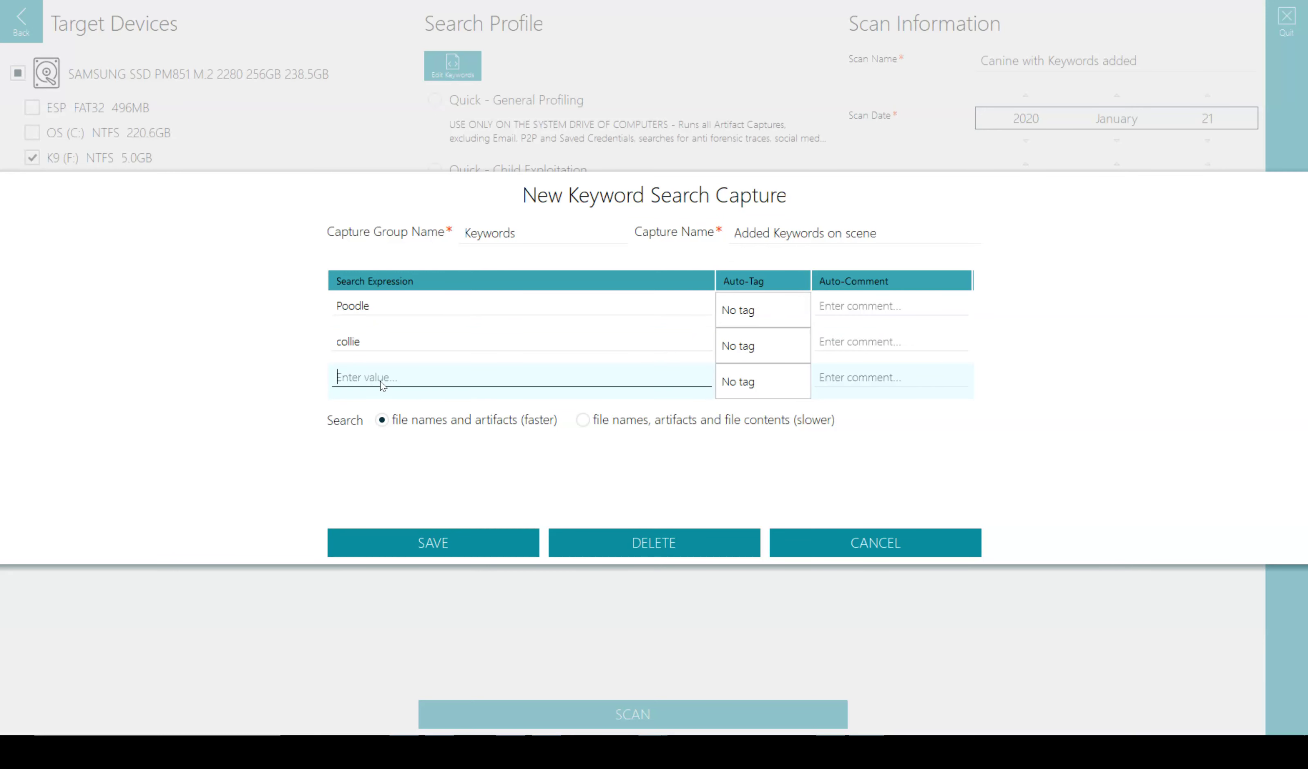
pyautogui.write('shepard')
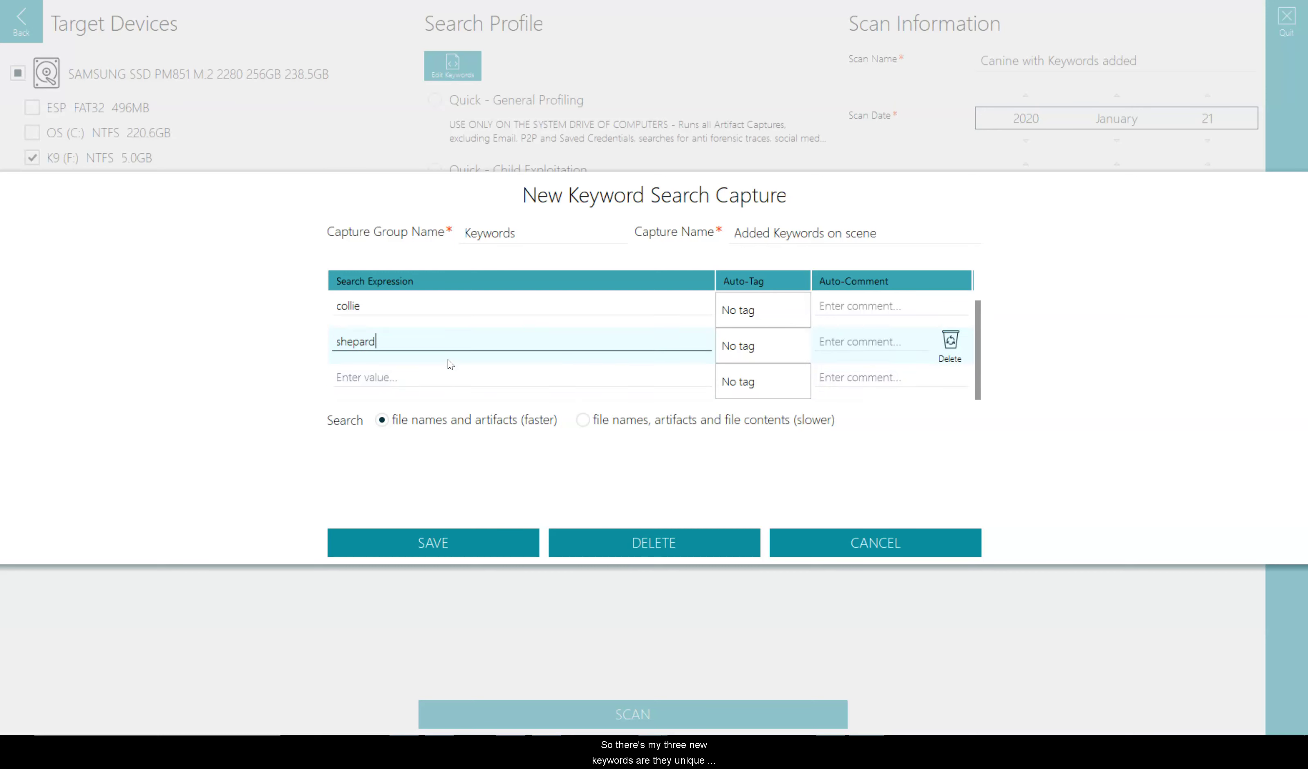
pyautogui.scroll(1, 446, 365)
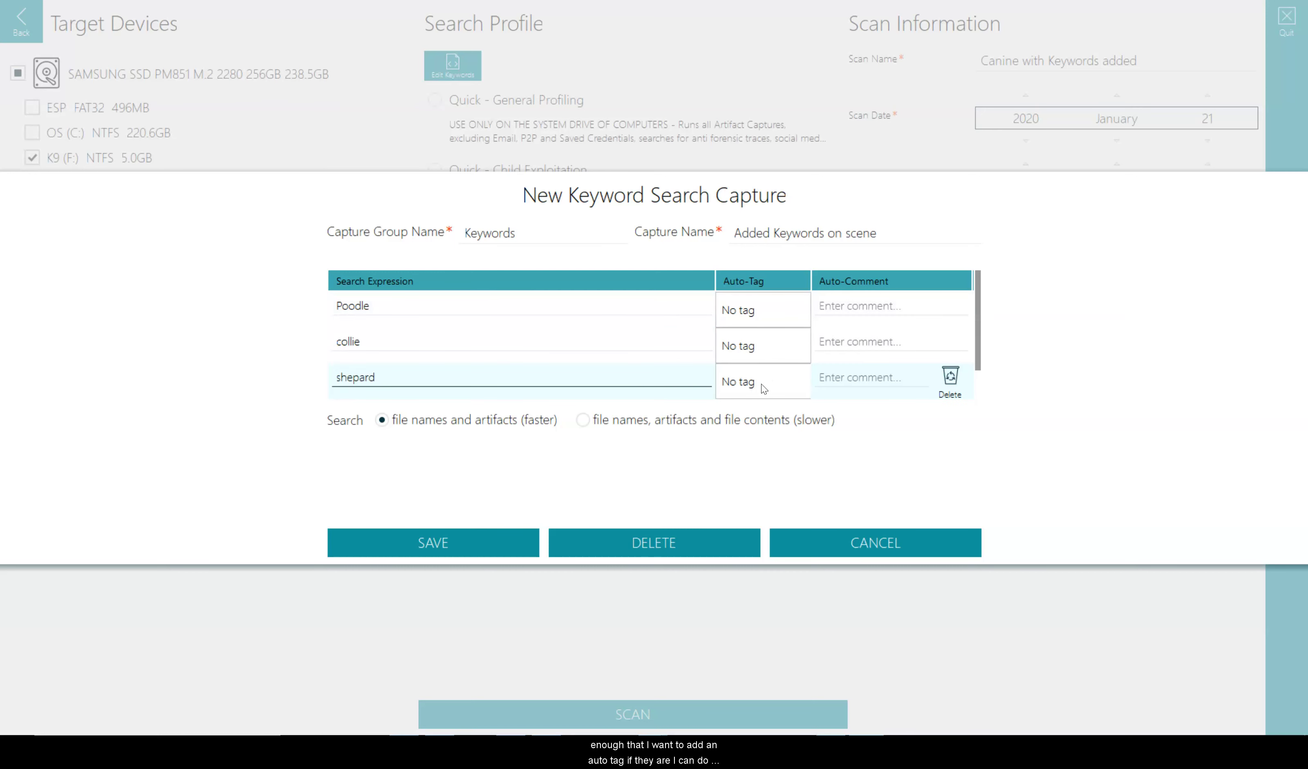
# Add auto-comments Victim, New Victim and Sister to Poodle, collie and shepard.
pyautogui.click(871, 312)
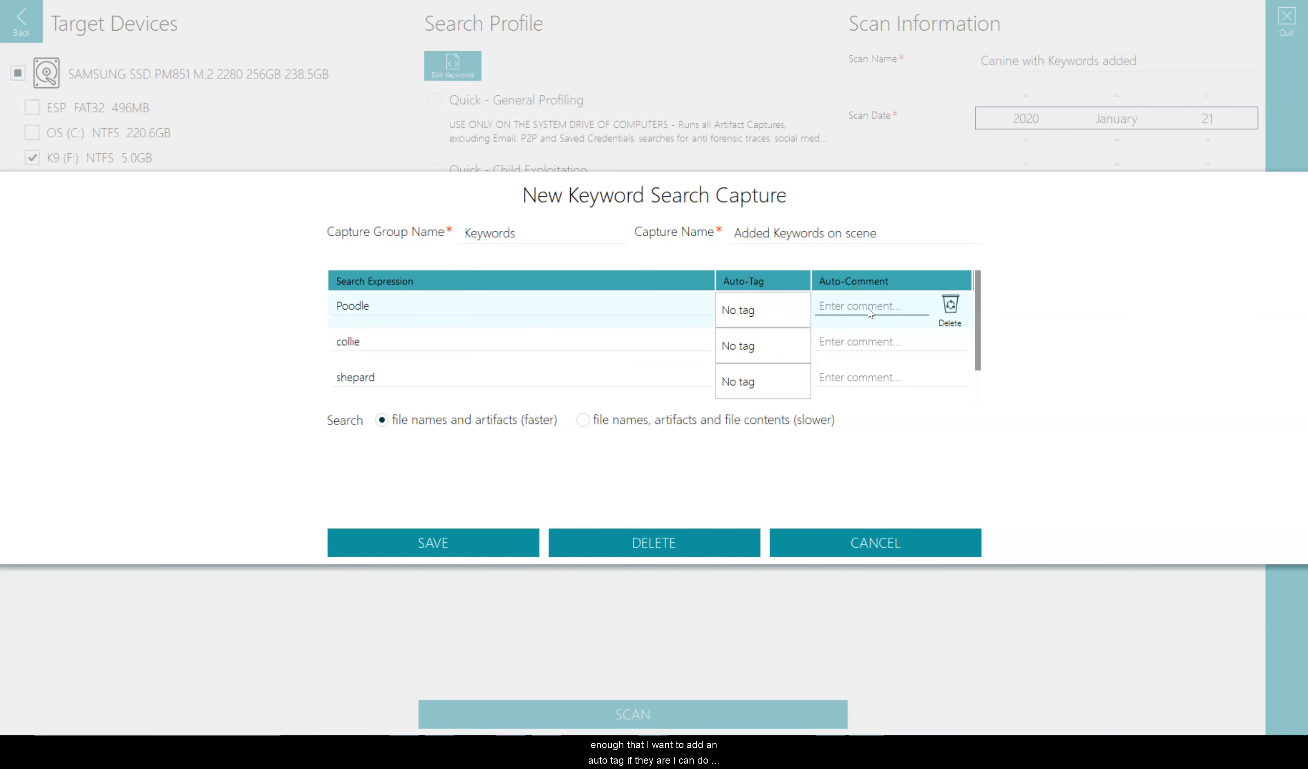
pyautogui.write('Victi')
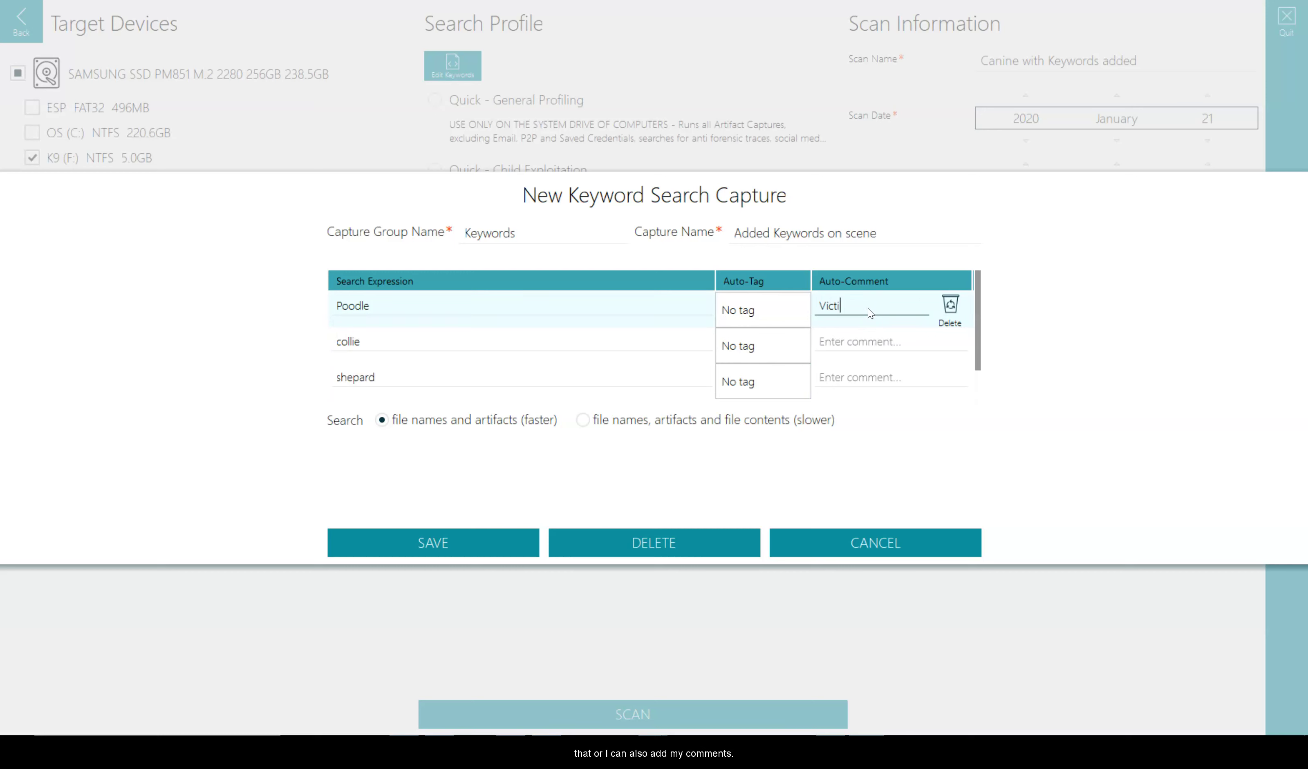
pyautogui.write('m')
pyautogui.press('Tab')
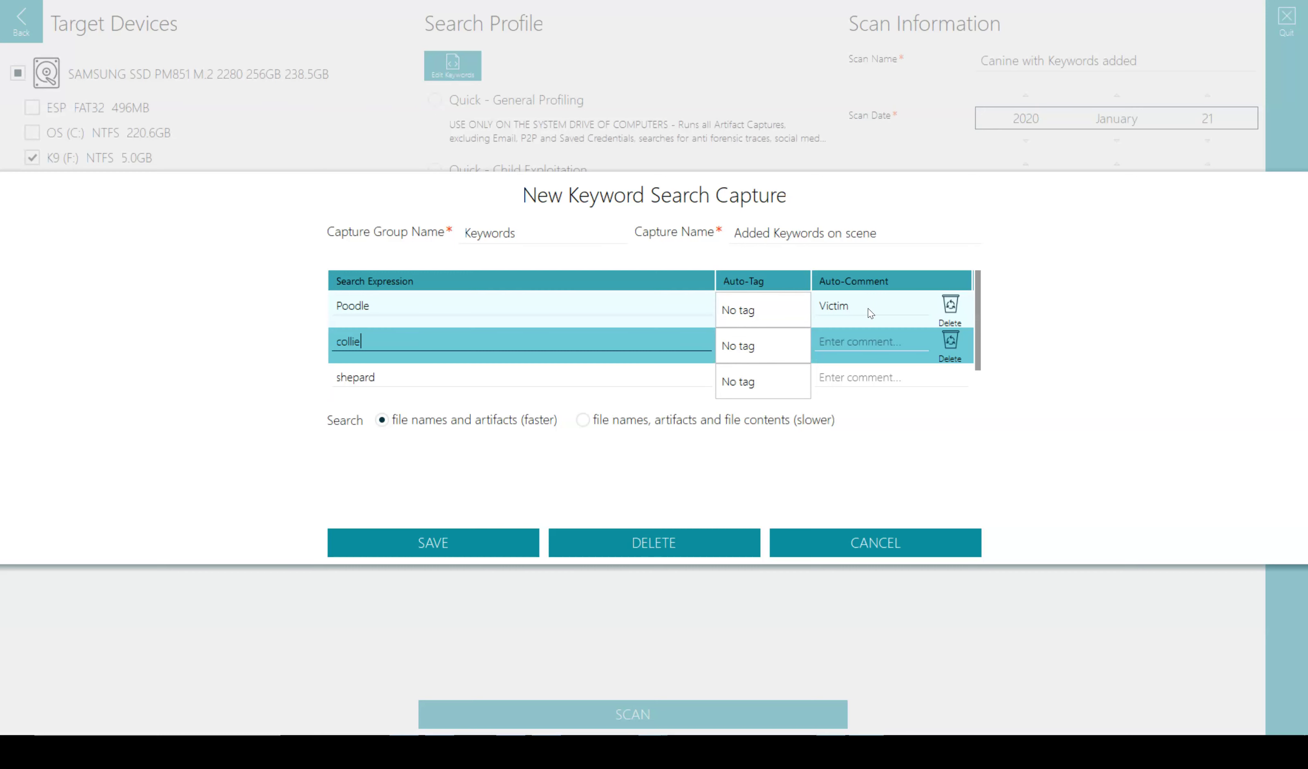
pyautogui.write('New Victim')
pyautogui.click(856, 351)
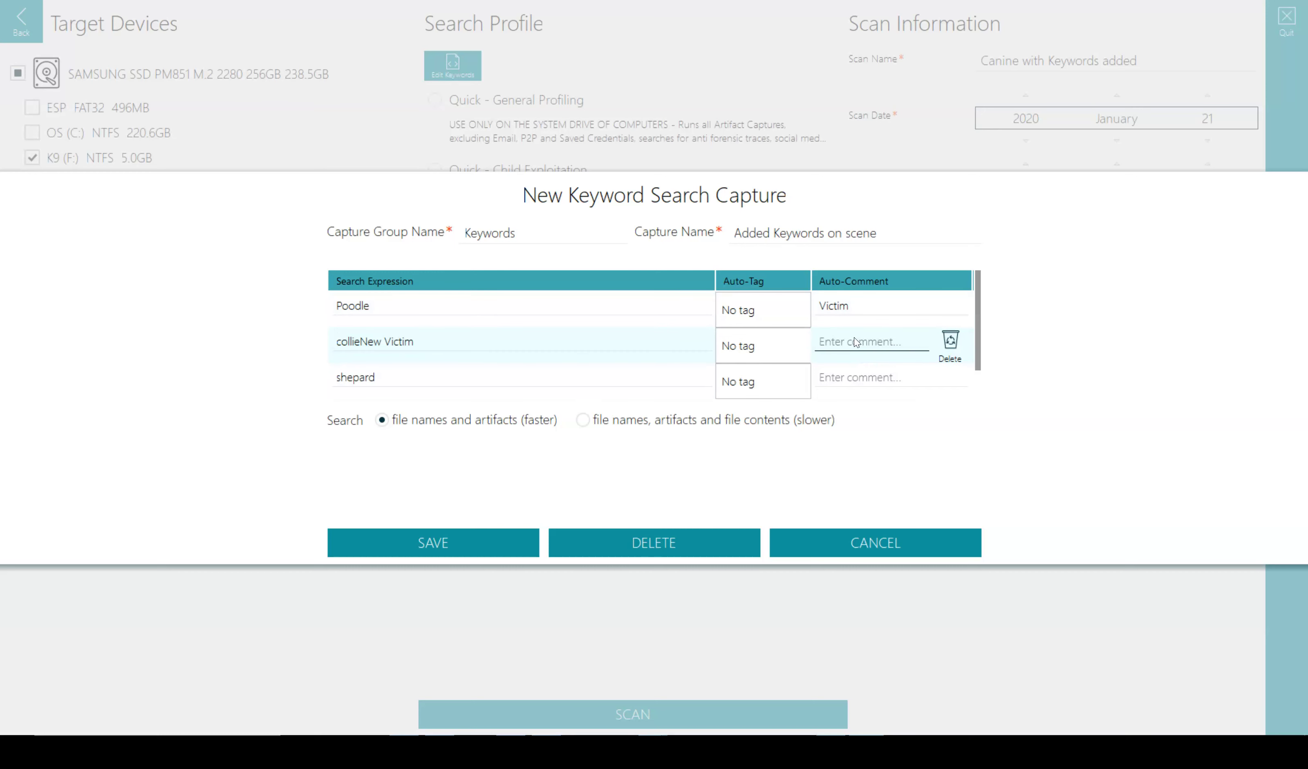
pyautogui.write('New Victim')
pyautogui.click(853, 374)
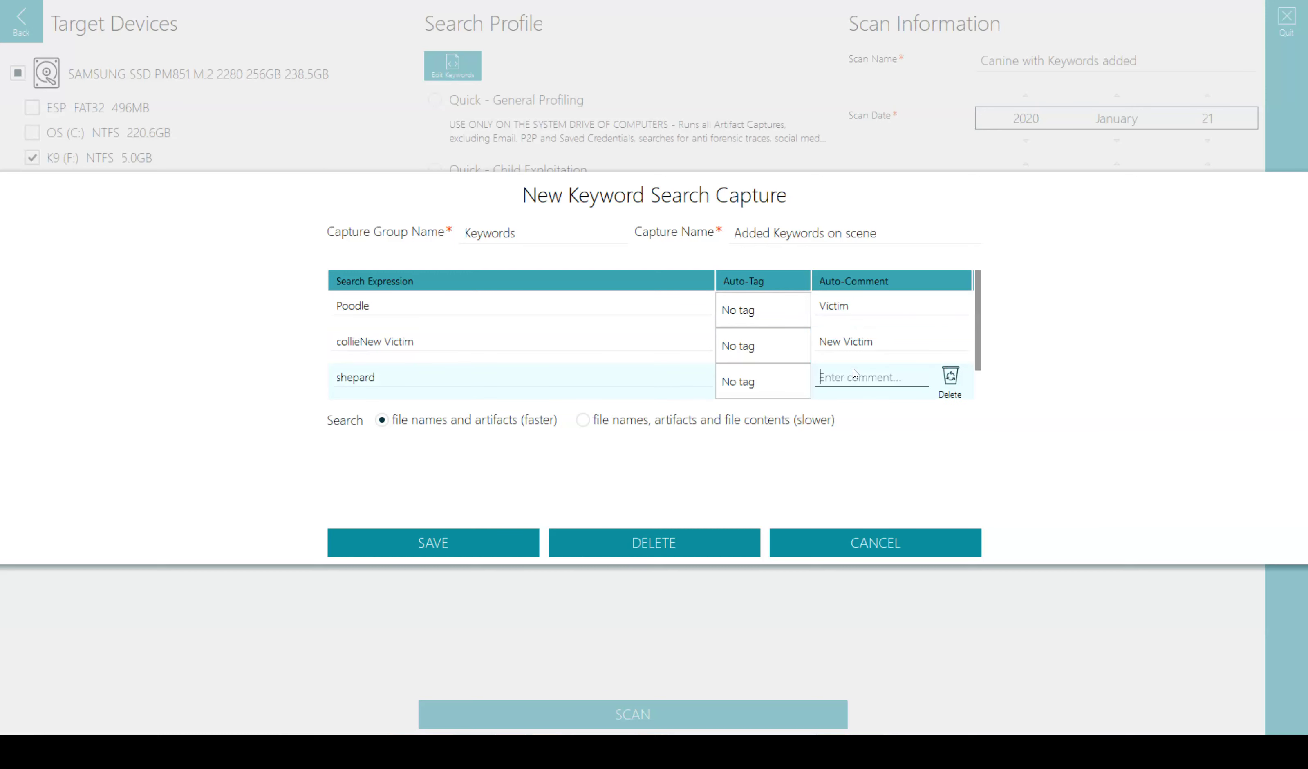
pyautogui.write('Sister')
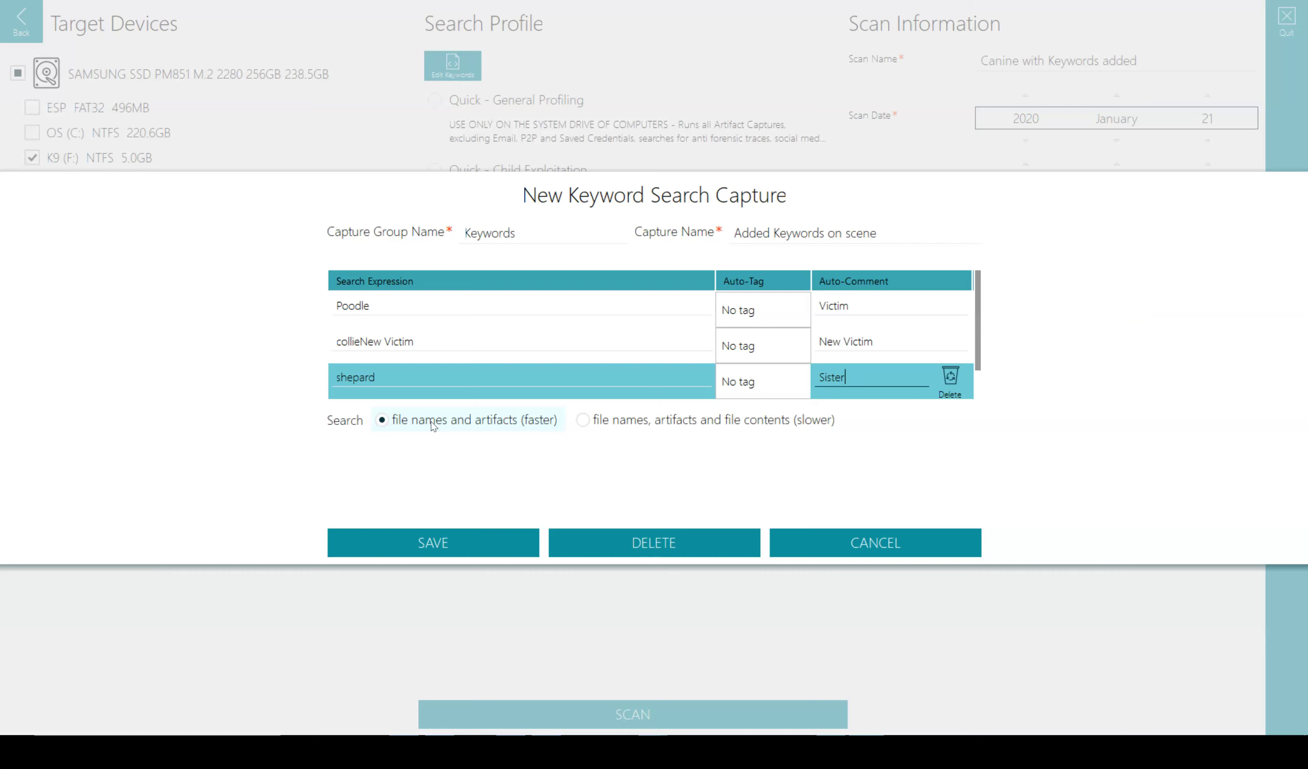
# Search file contents across documents, internet files and text files (slower).
pyautogui.click(598, 427)
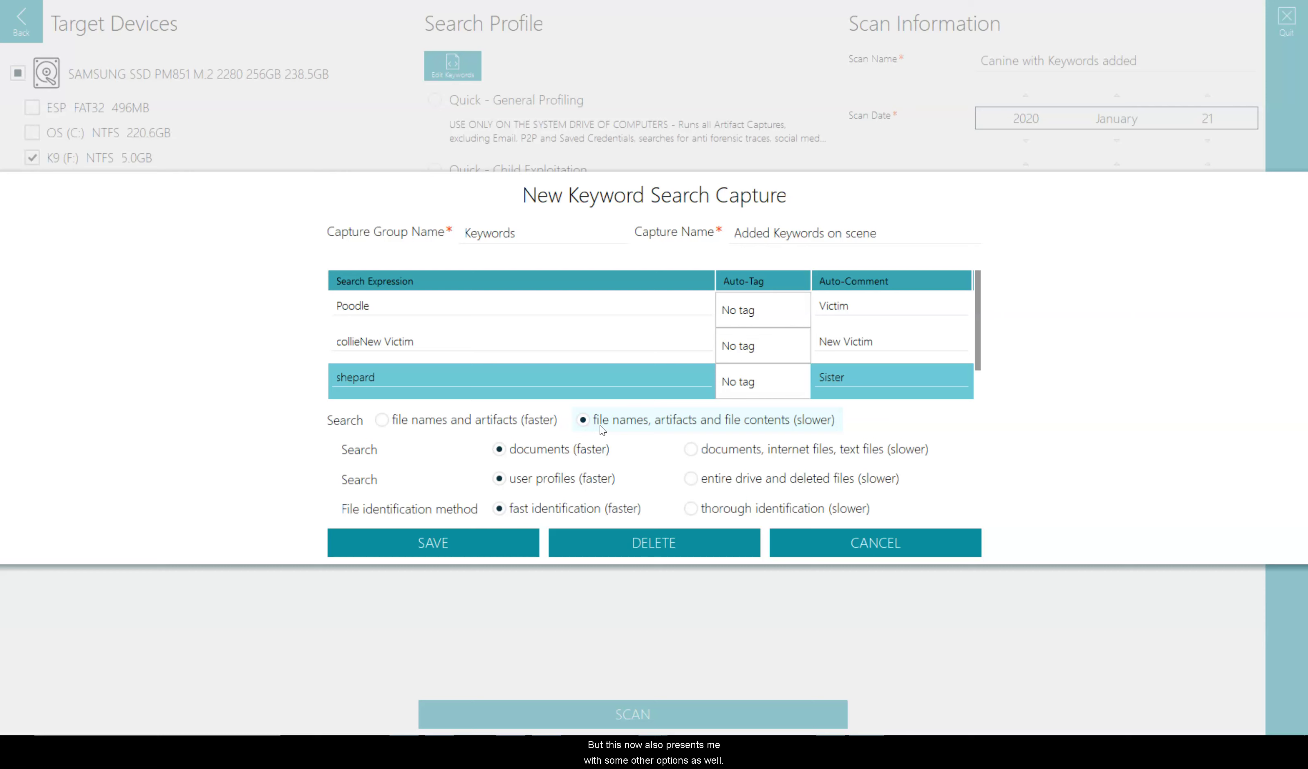
pyautogui.click(600, 429)
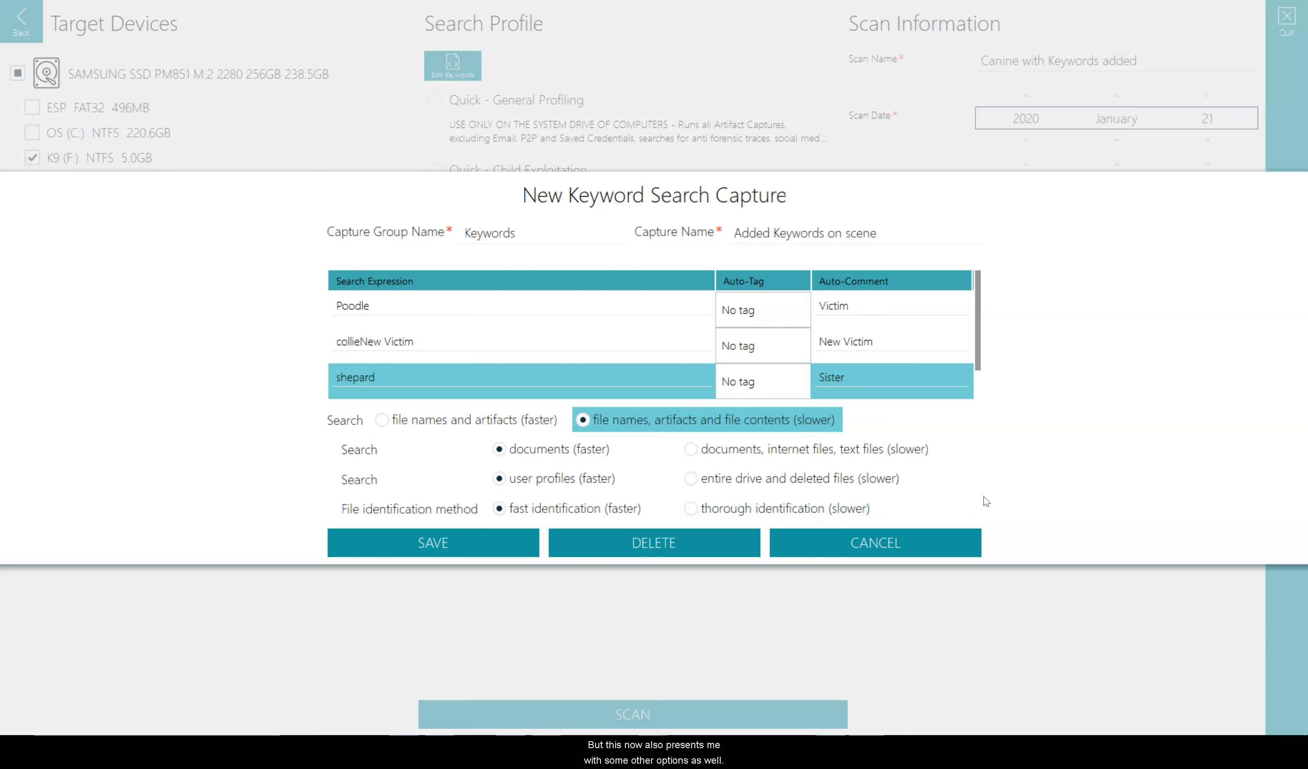
pyautogui.click(889, 455)
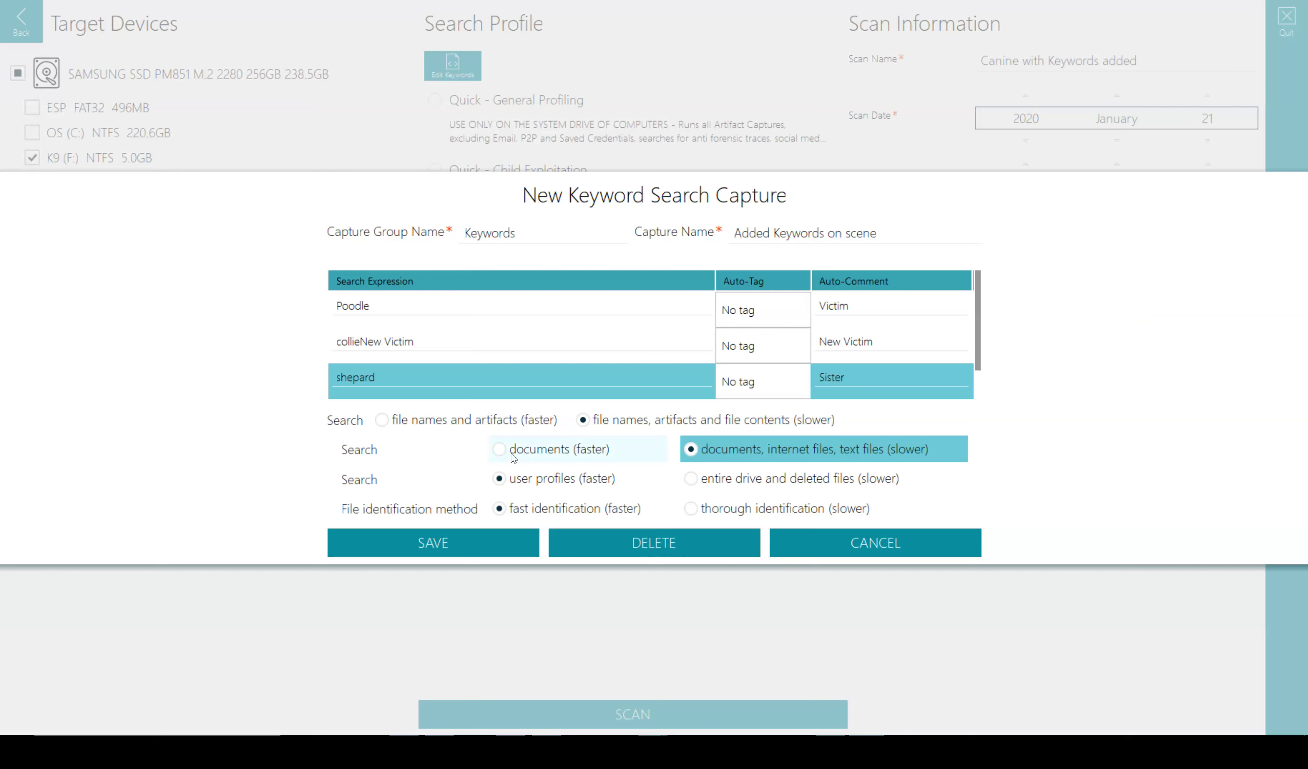
# Limit the content search to documents (faster) and keep fast identification (faster).
pyautogui.click(500, 449)
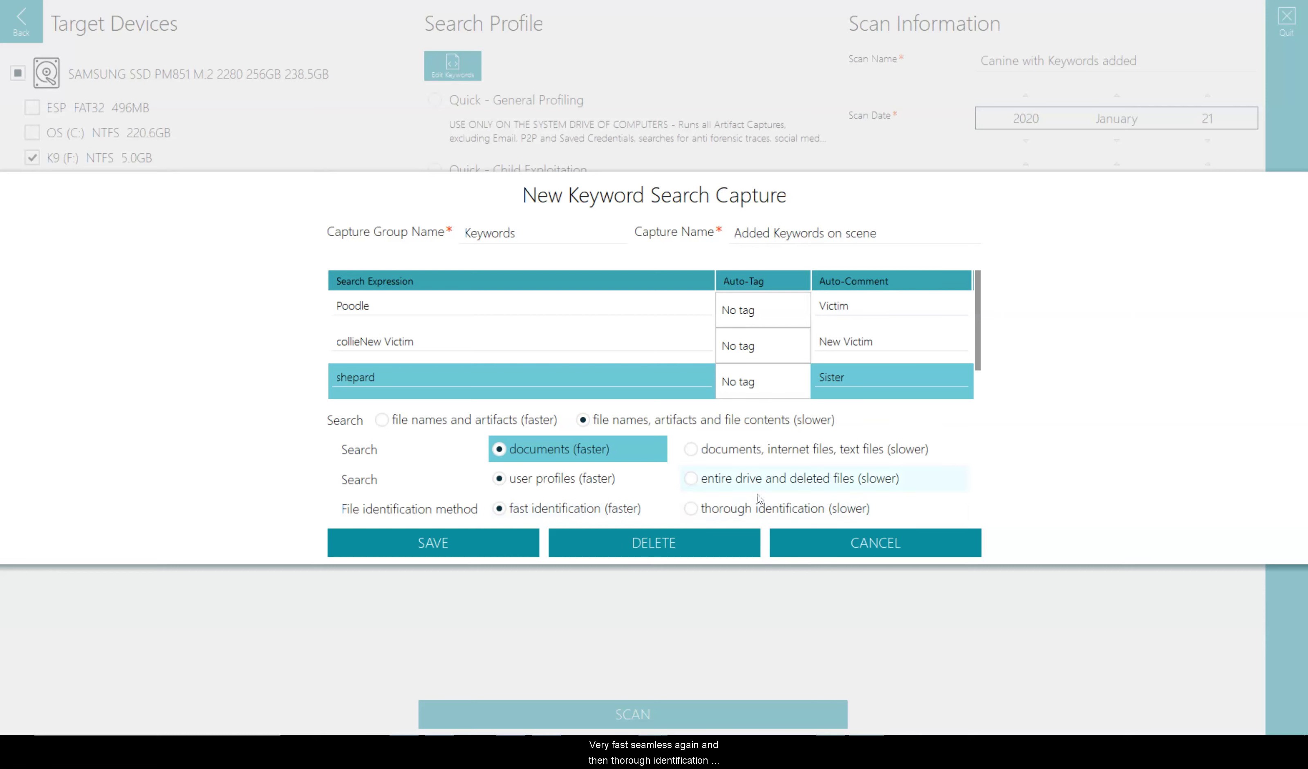
pyautogui.click(794, 508)
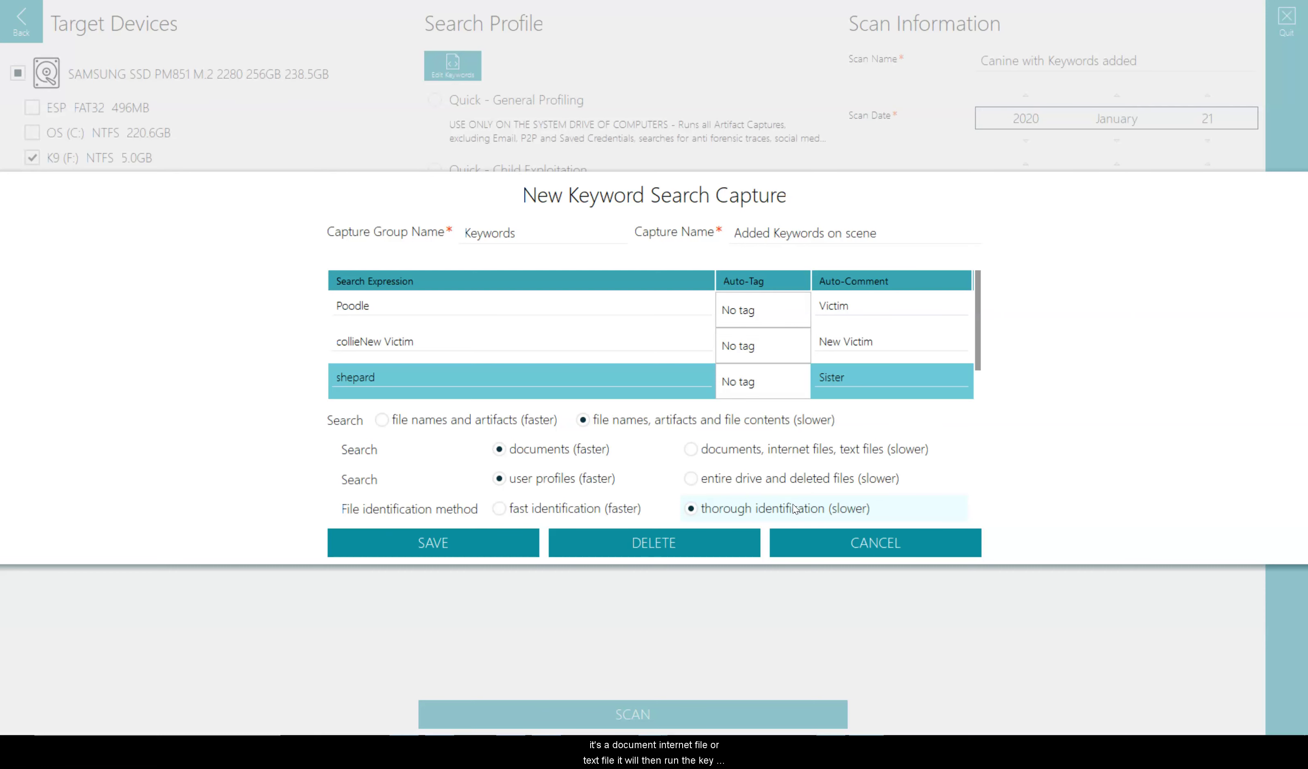
pyautogui.click(794, 510)
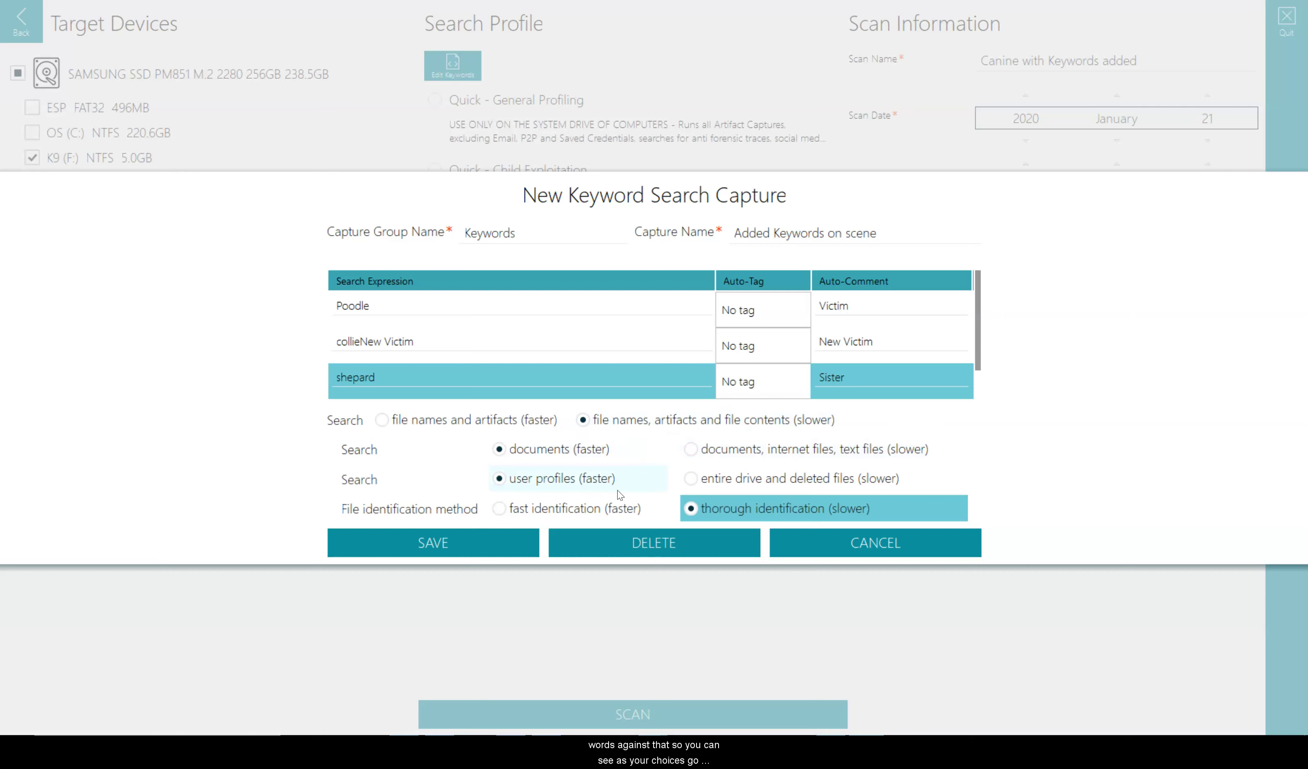
pyautogui.click(503, 509)
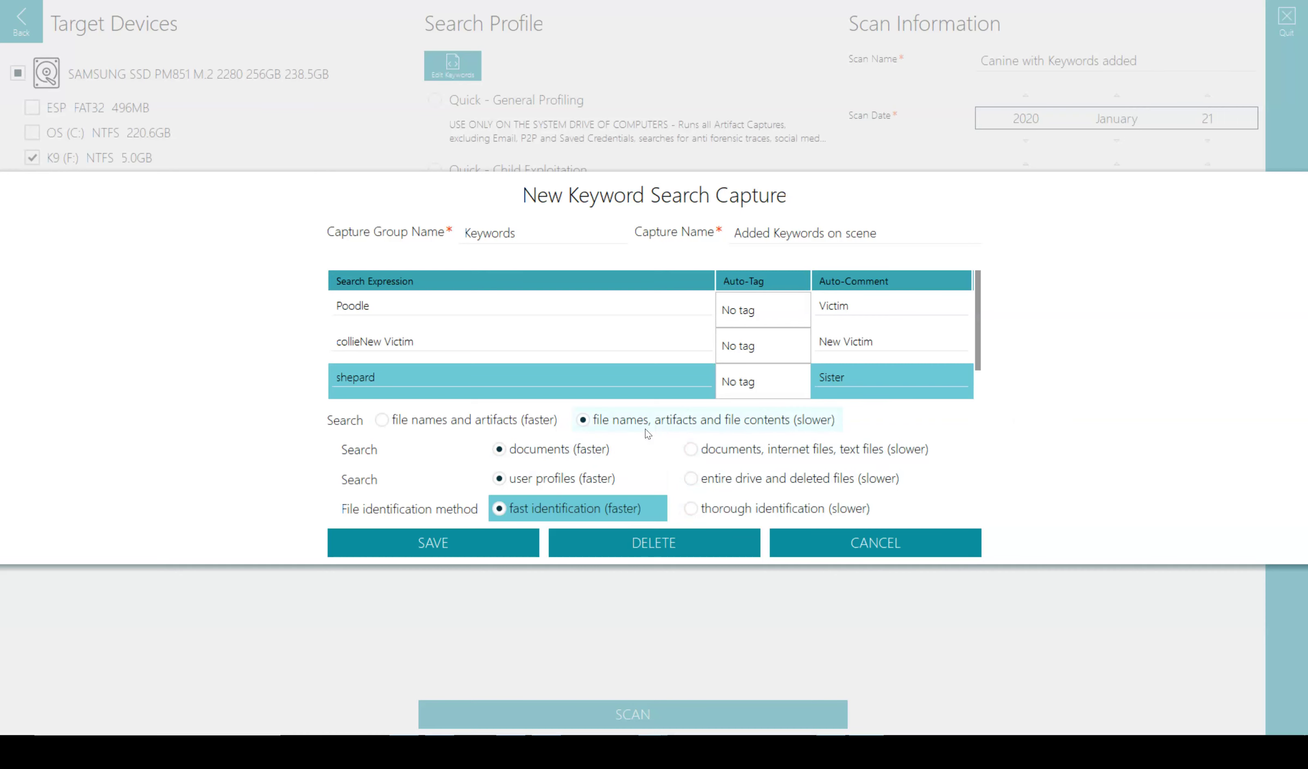
# Save the 'Added Keywords on scene' capture and return to the Custom K9 scan setup.
pyautogui.click(450, 549)
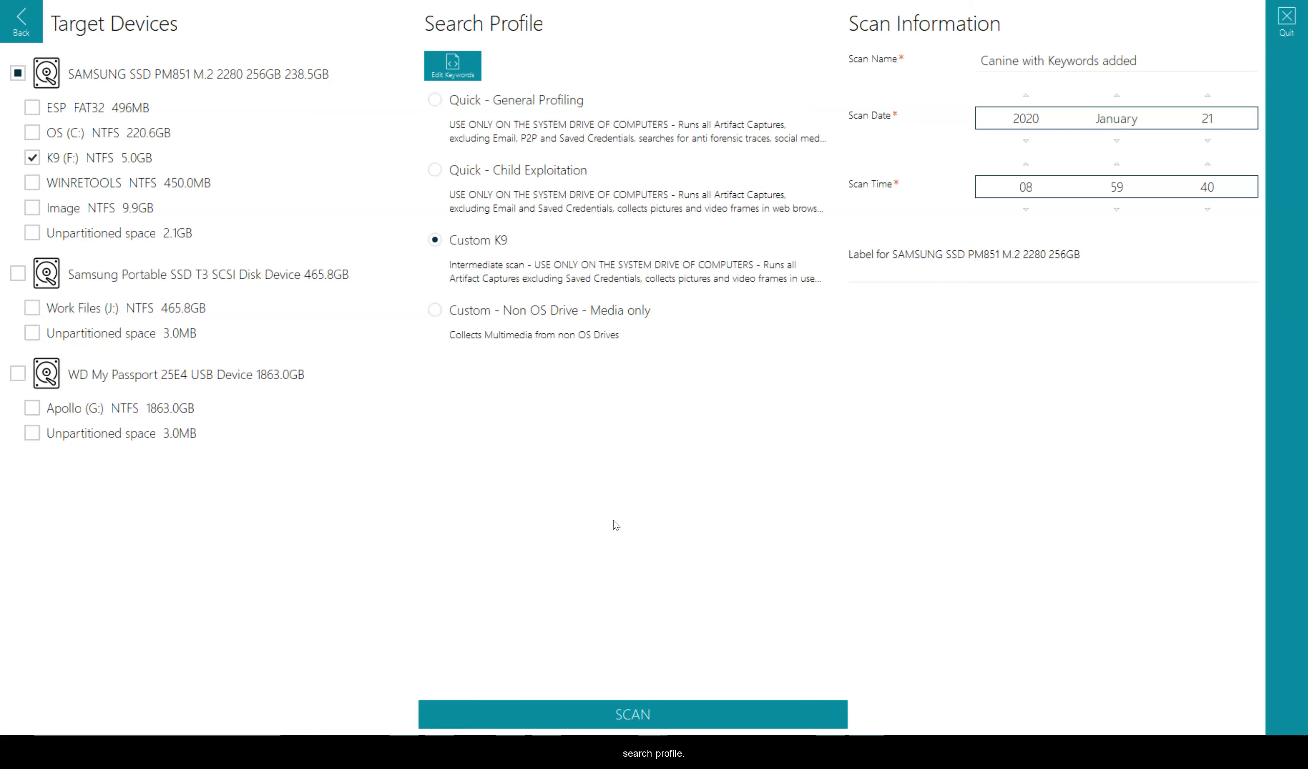
# Open the earlier 'K9 with added KW' scan results showing On-Scene Keywords: Shepard 4, collie 20, poodle 0.
pyautogui.click(18, 27)
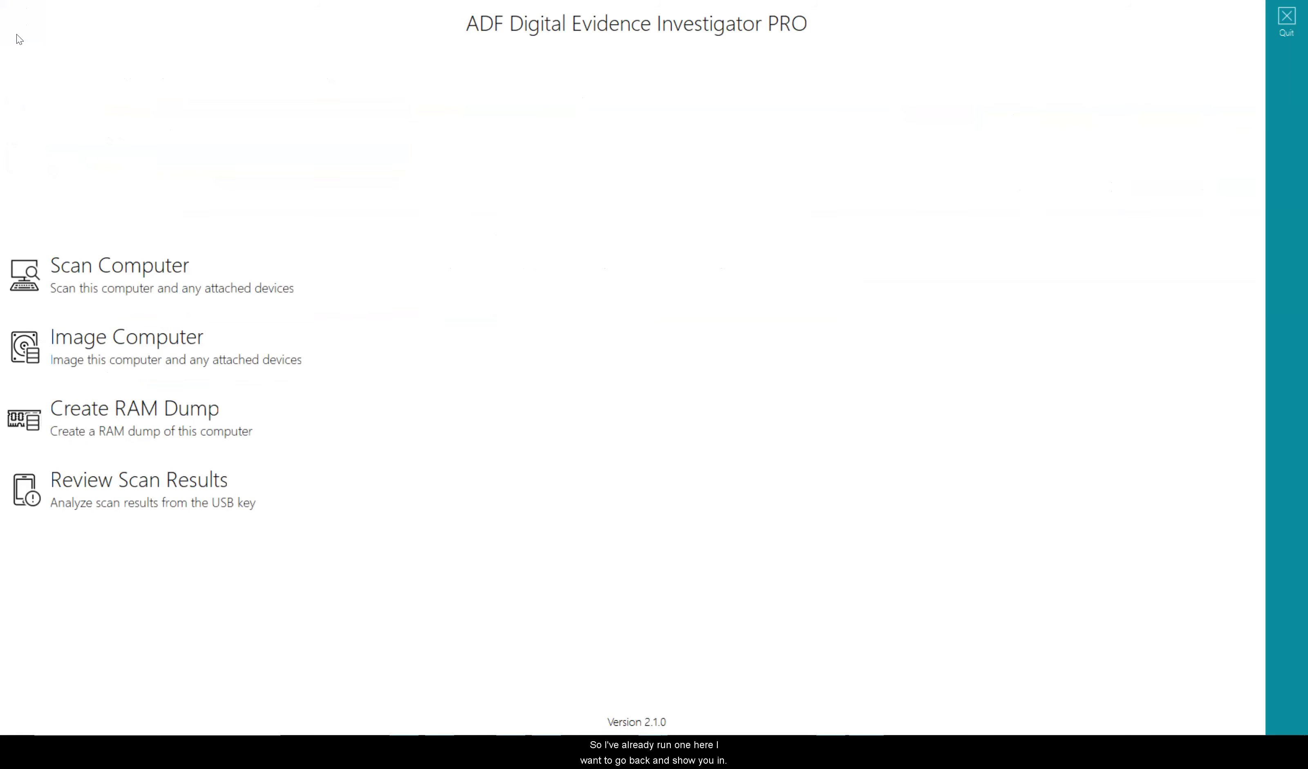
pyautogui.click(135, 486)
pyautogui.click(174, 90)
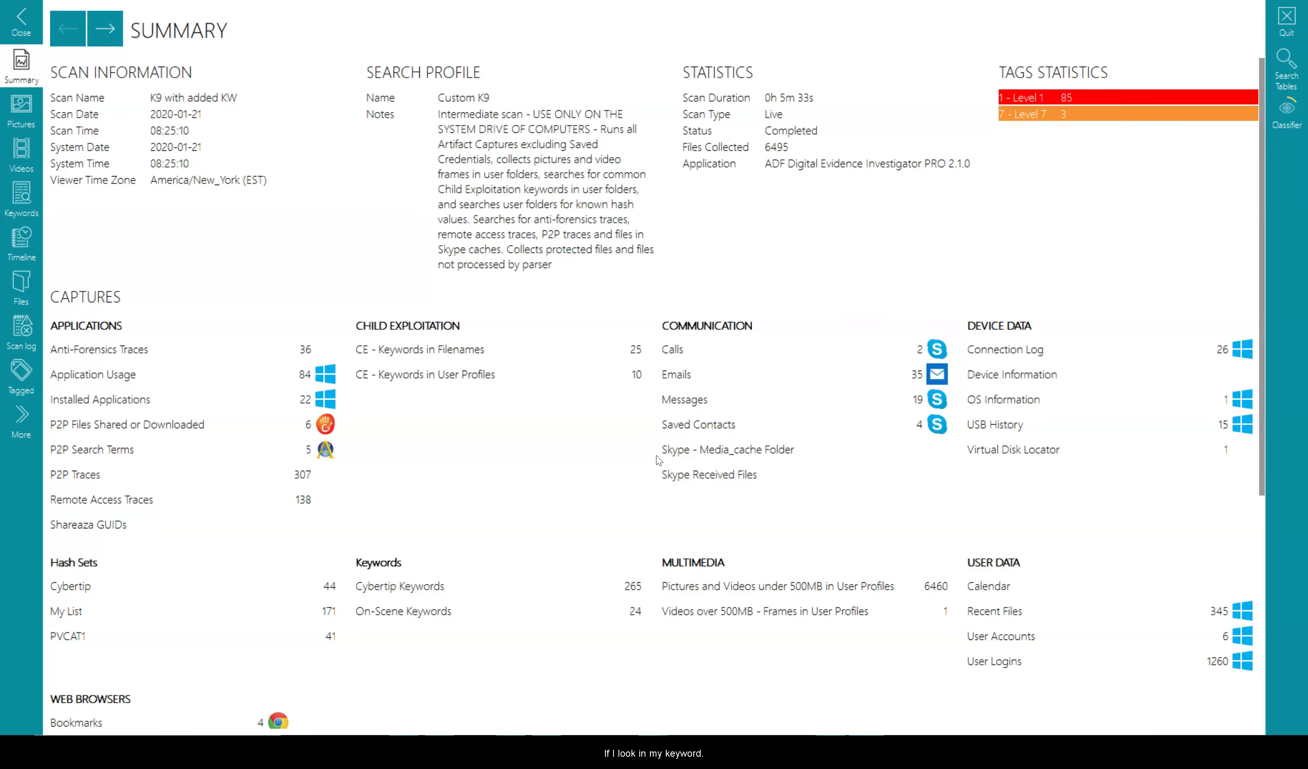
pyautogui.scroll(-1, 645, 481)
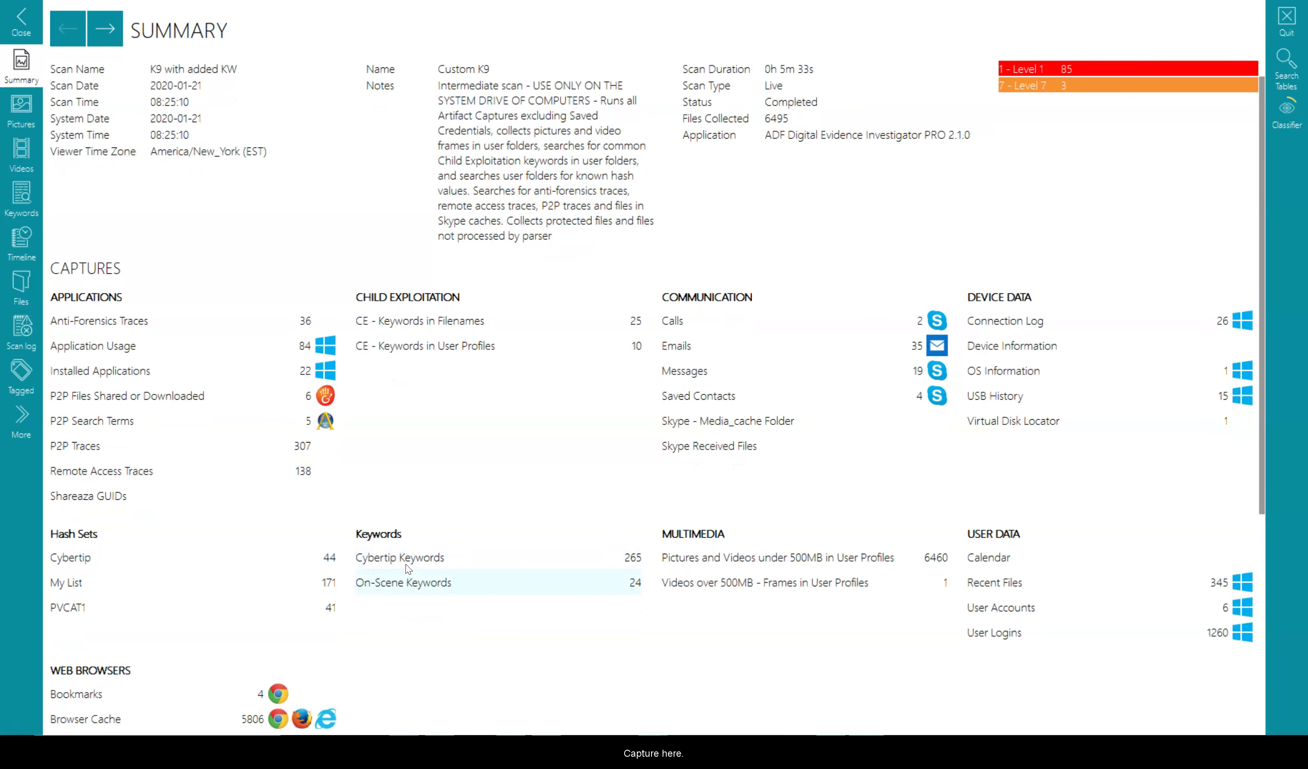